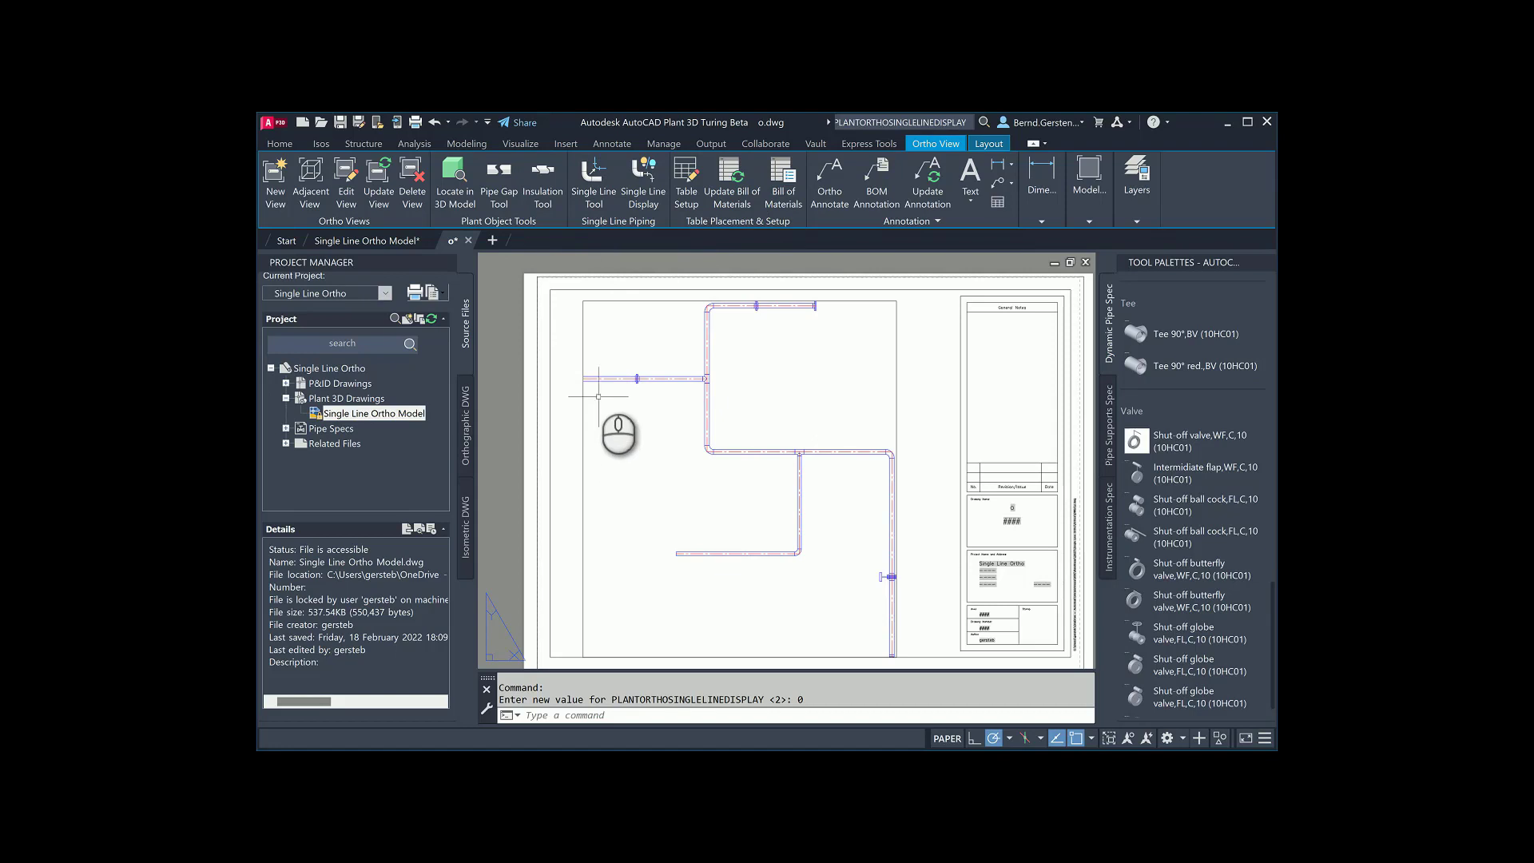
- Set the single line display mode to 2, then show all piping in the top plan view as single line and update the view
left_click(639, 199)
left_click(640, 198)
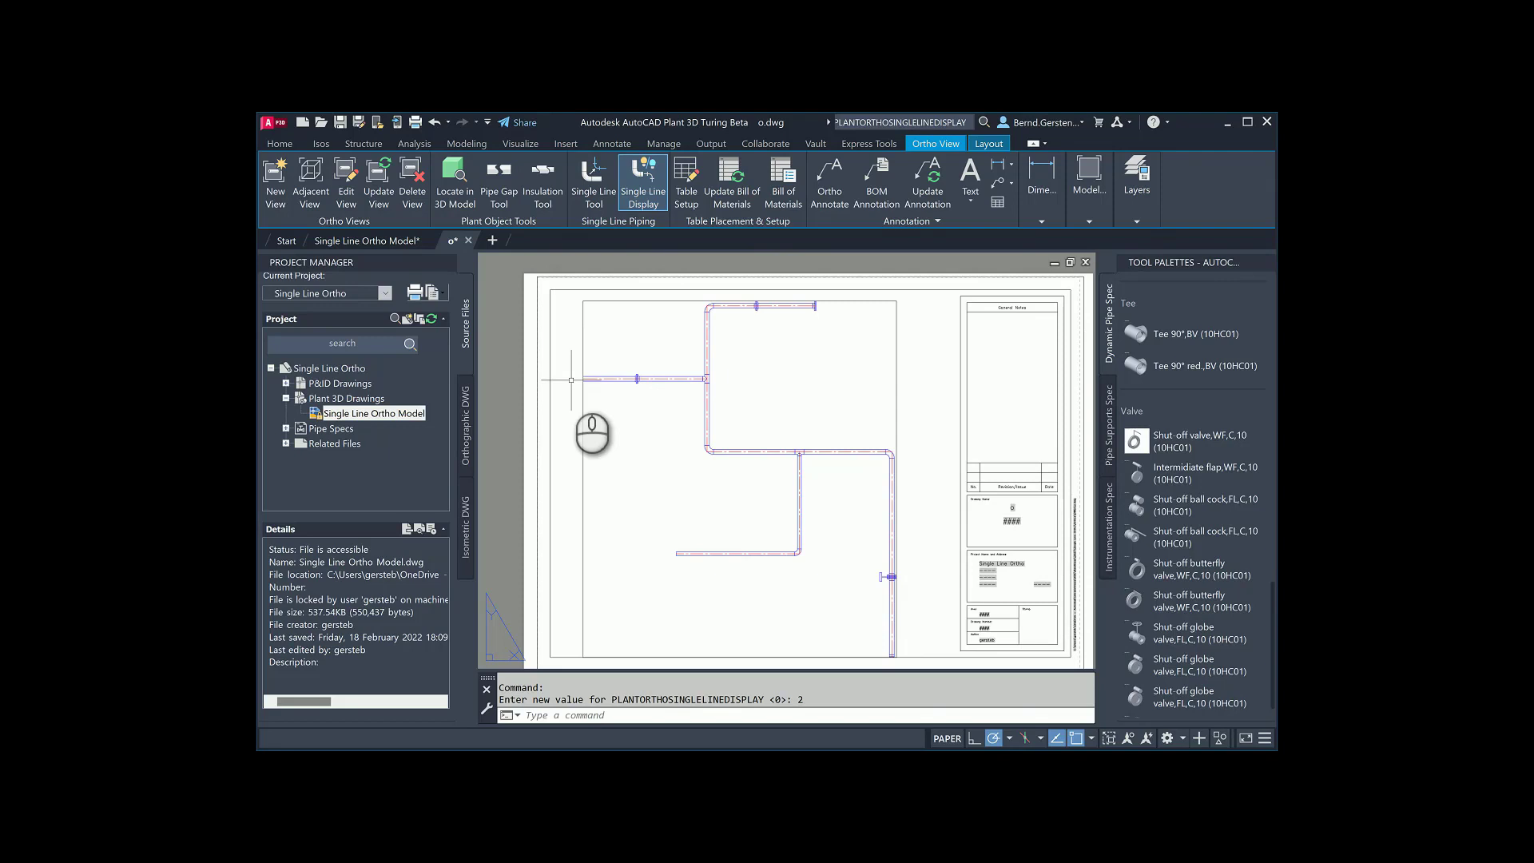
left_click(592, 180)
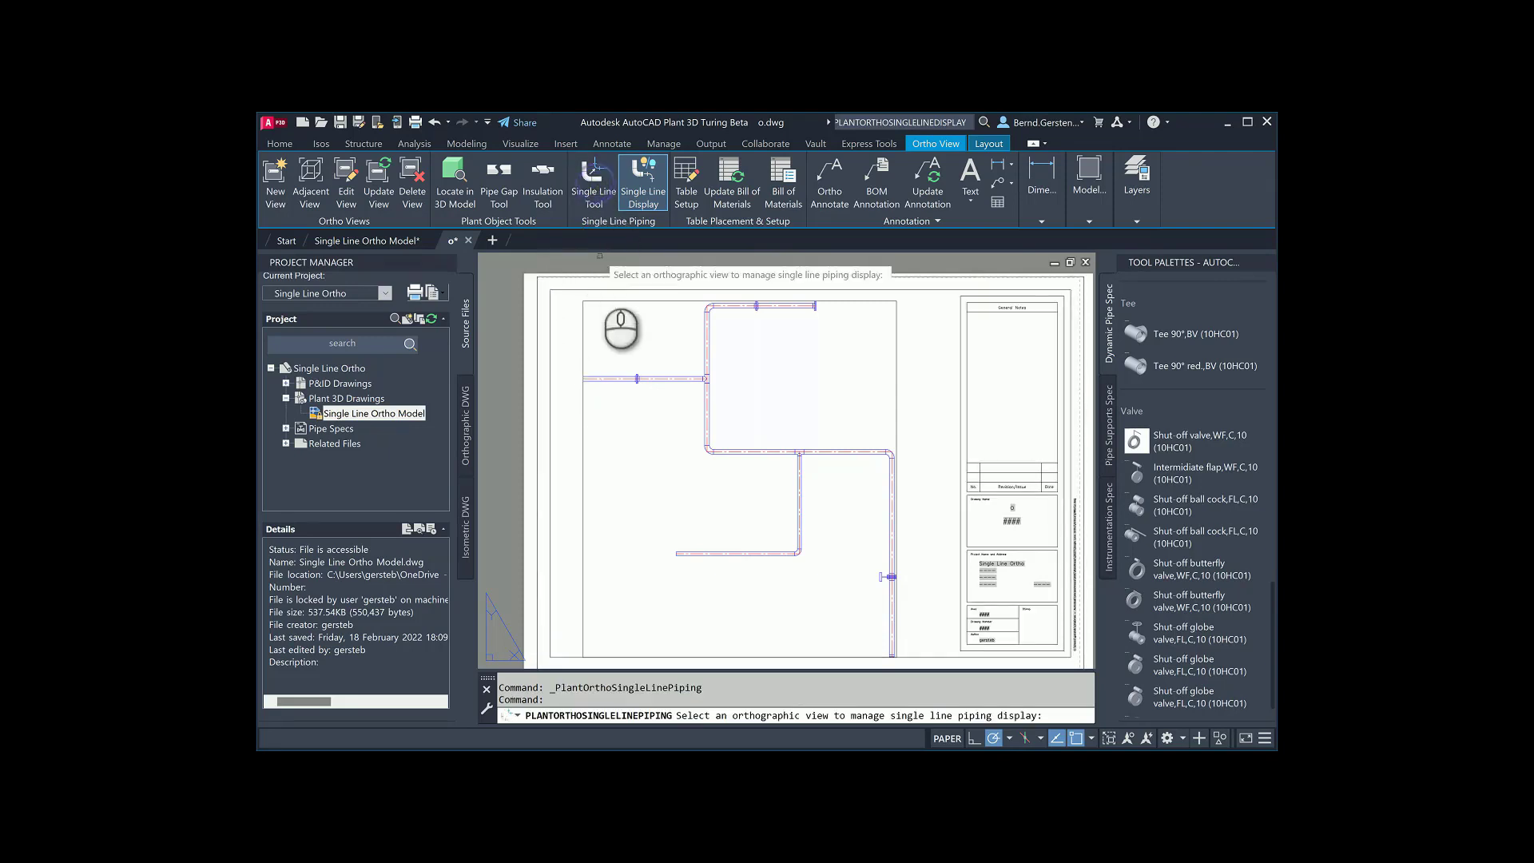
left_click(607, 304)
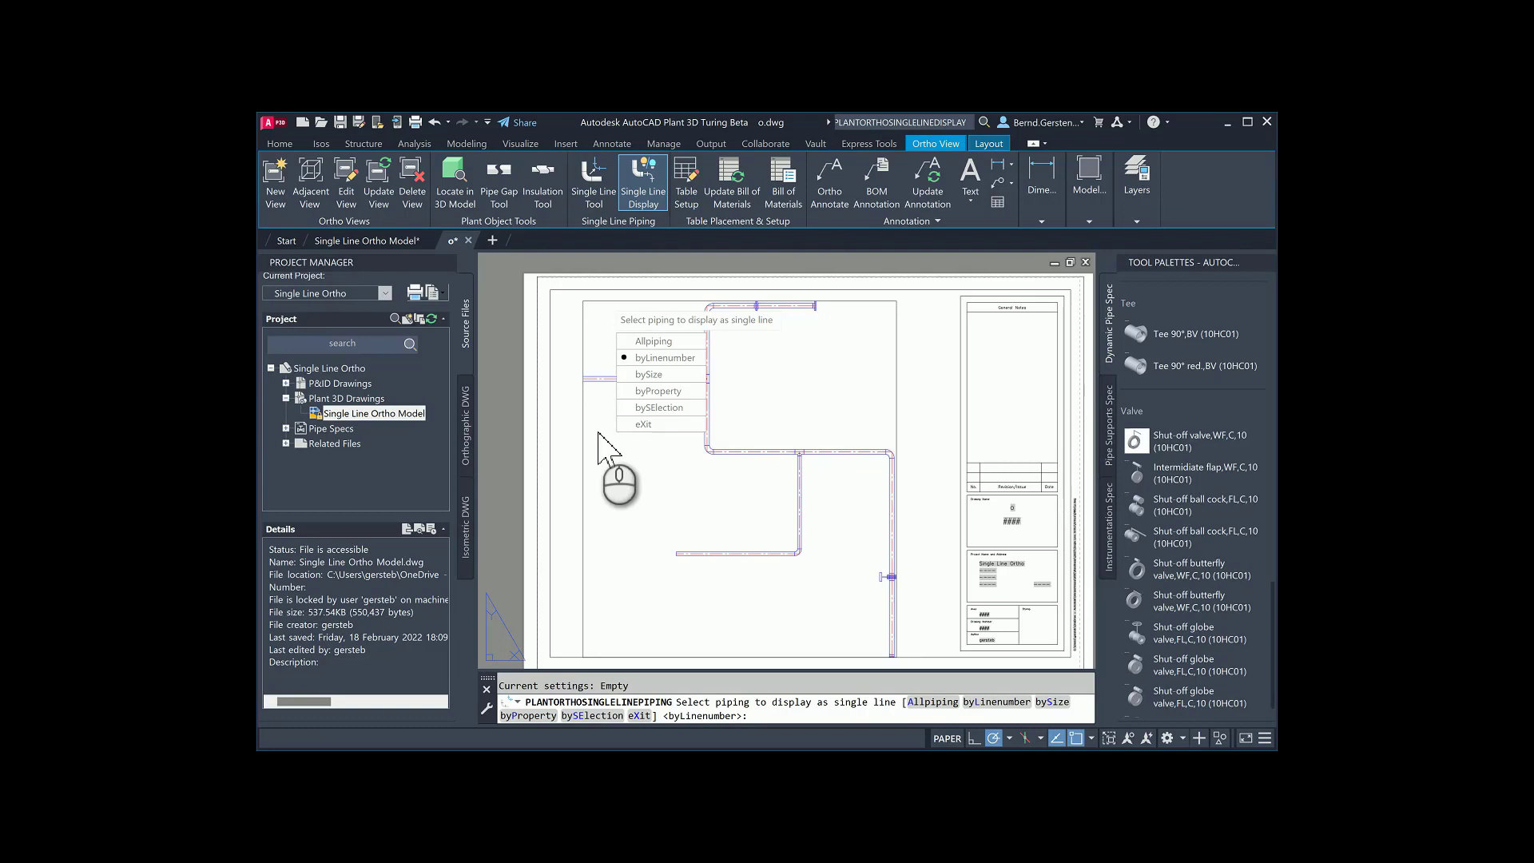
left_click(668, 345)
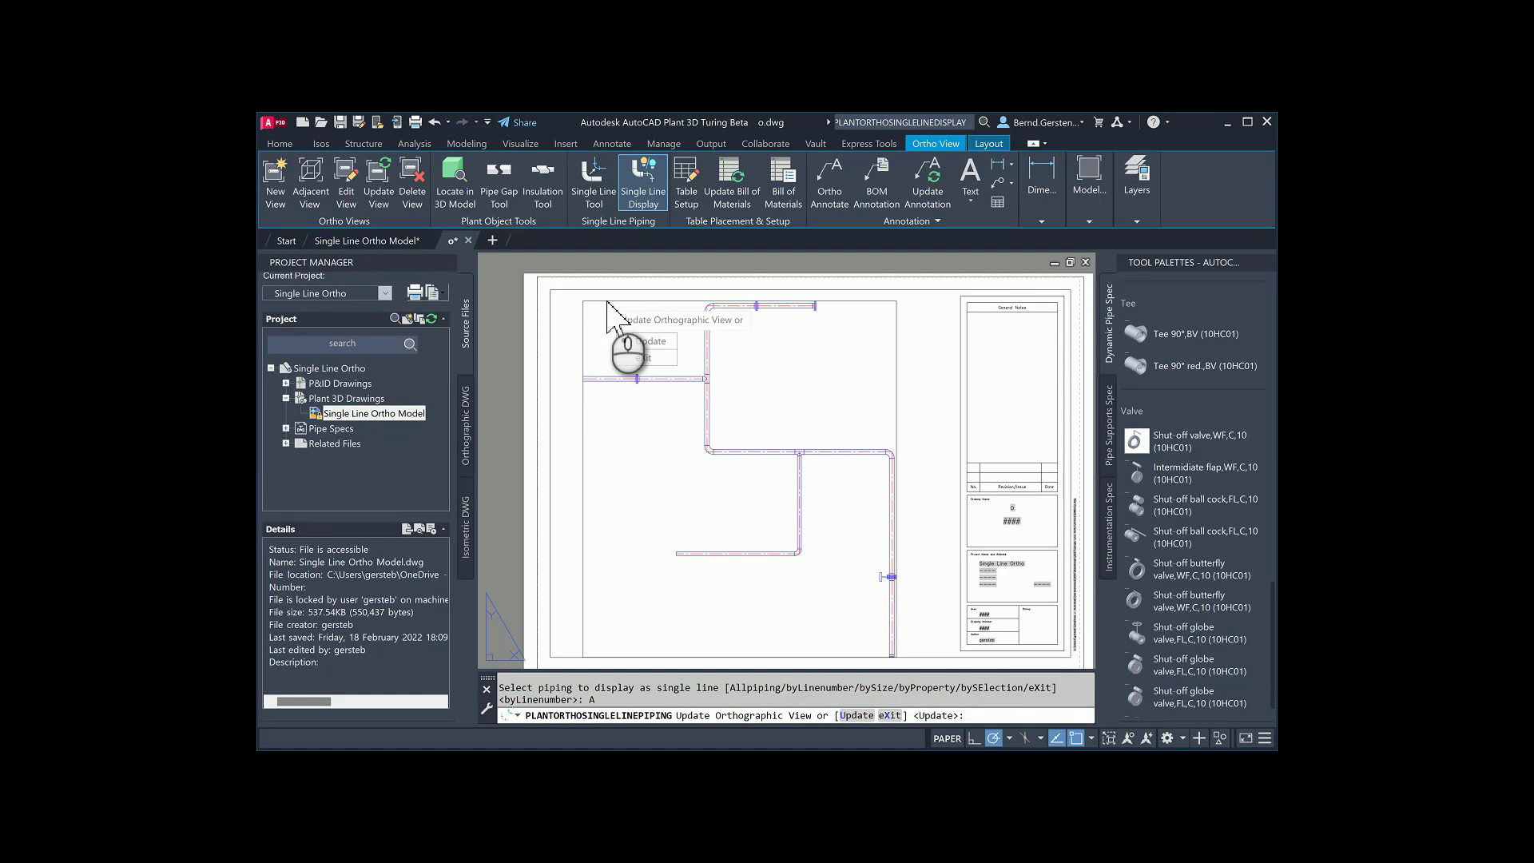
left_click(647, 341)
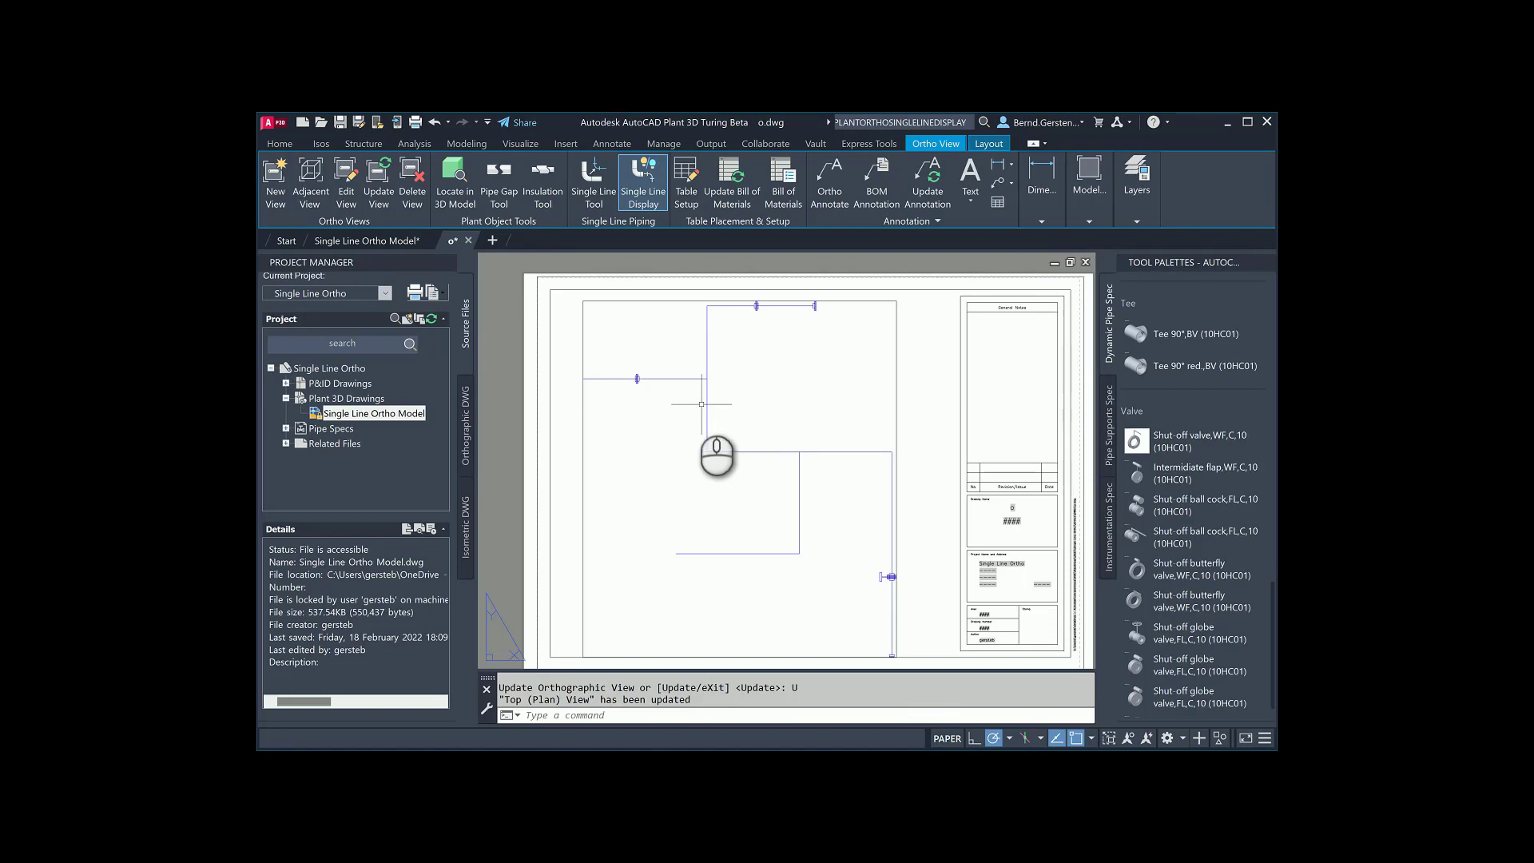
- Return all piping in the top plan view to double line display and update the view
left_click(589, 180)
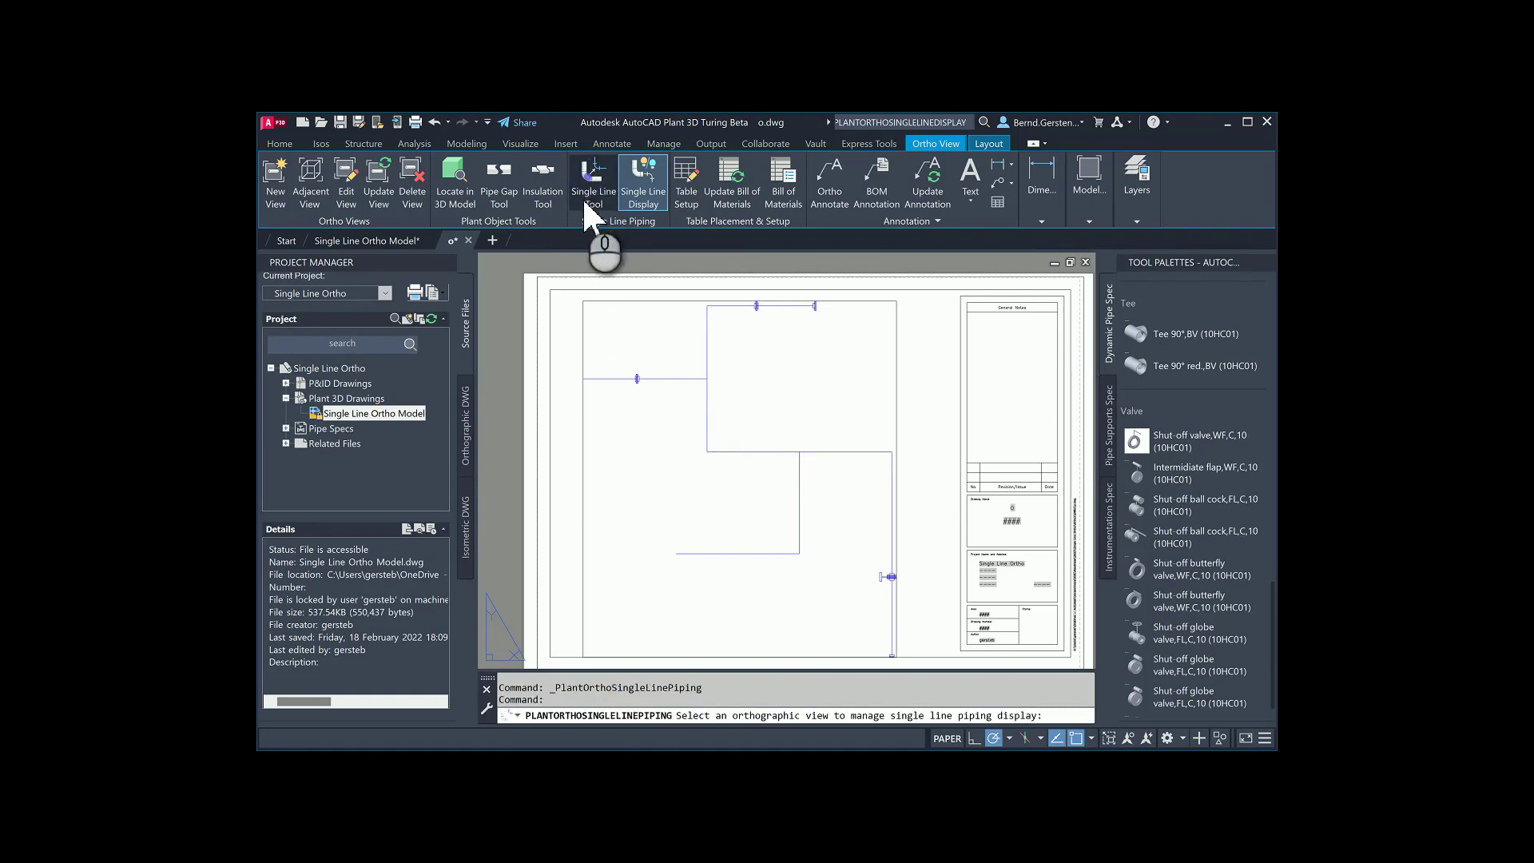
left_click(604, 301)
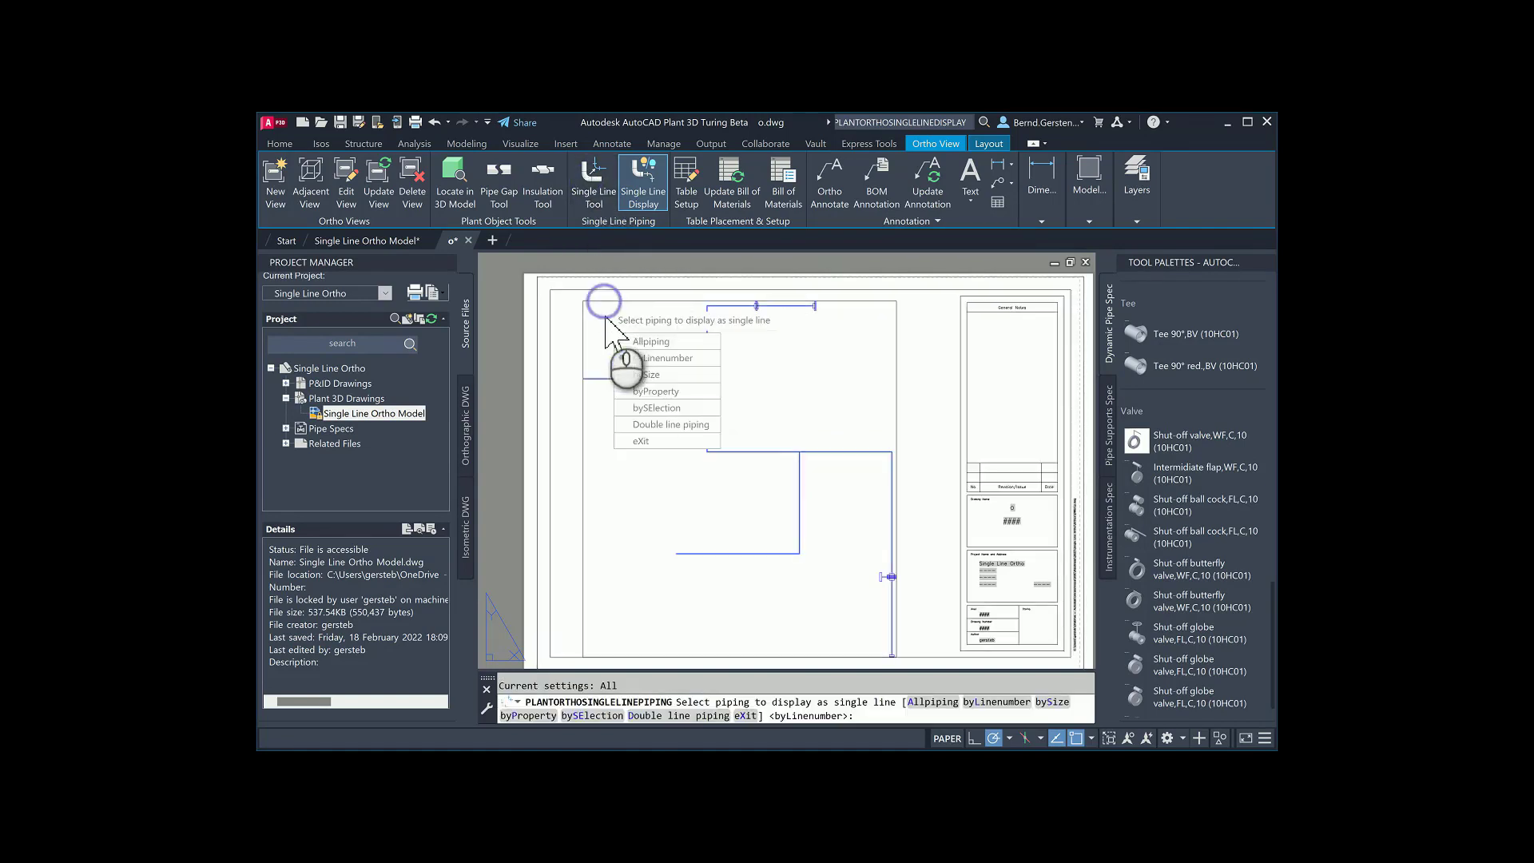
left_click(645, 431)
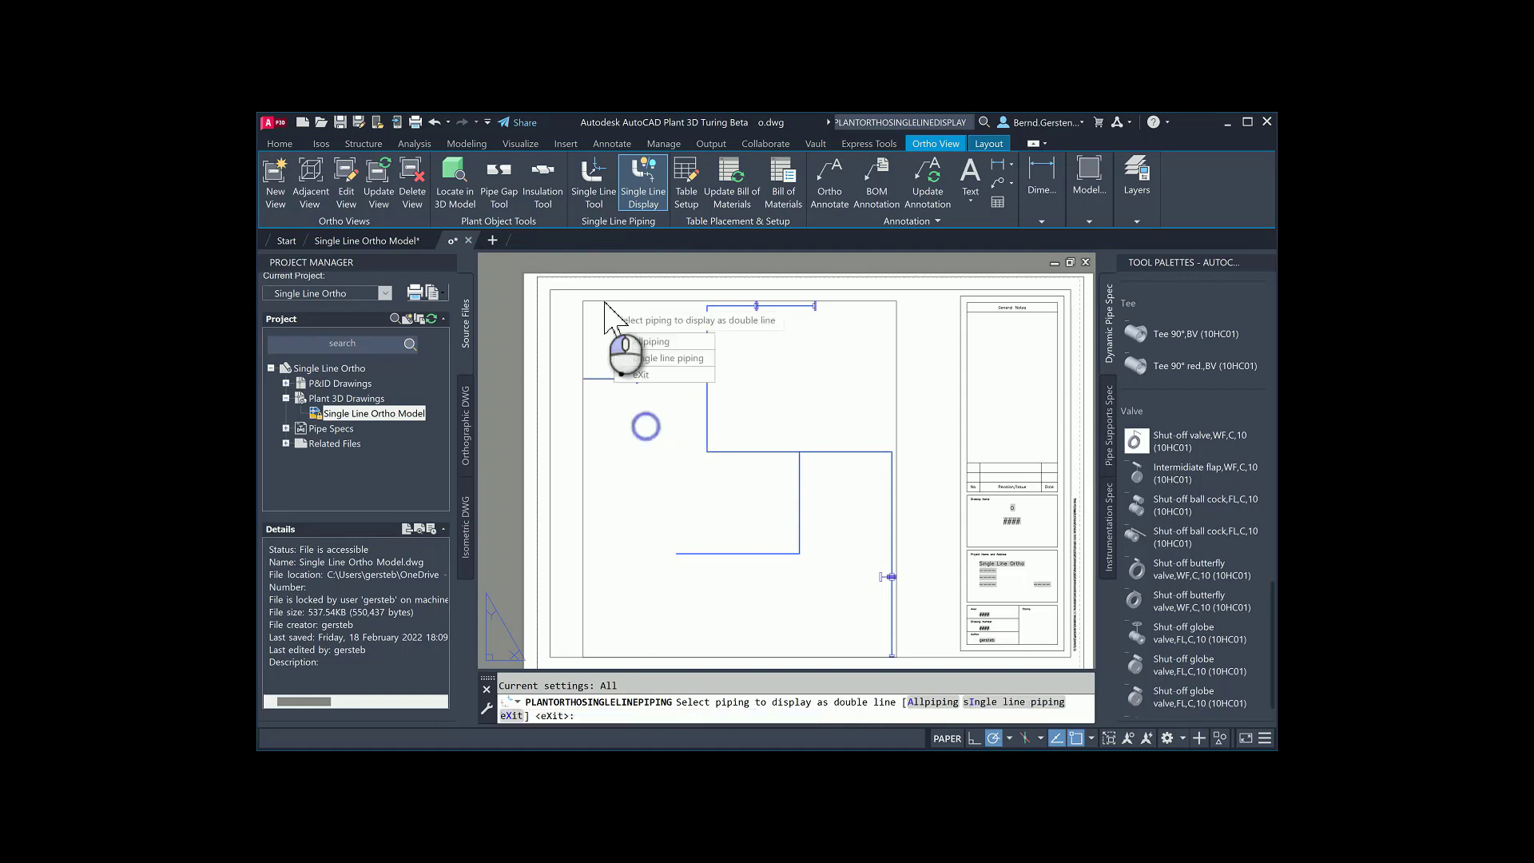
left_click(635, 341)
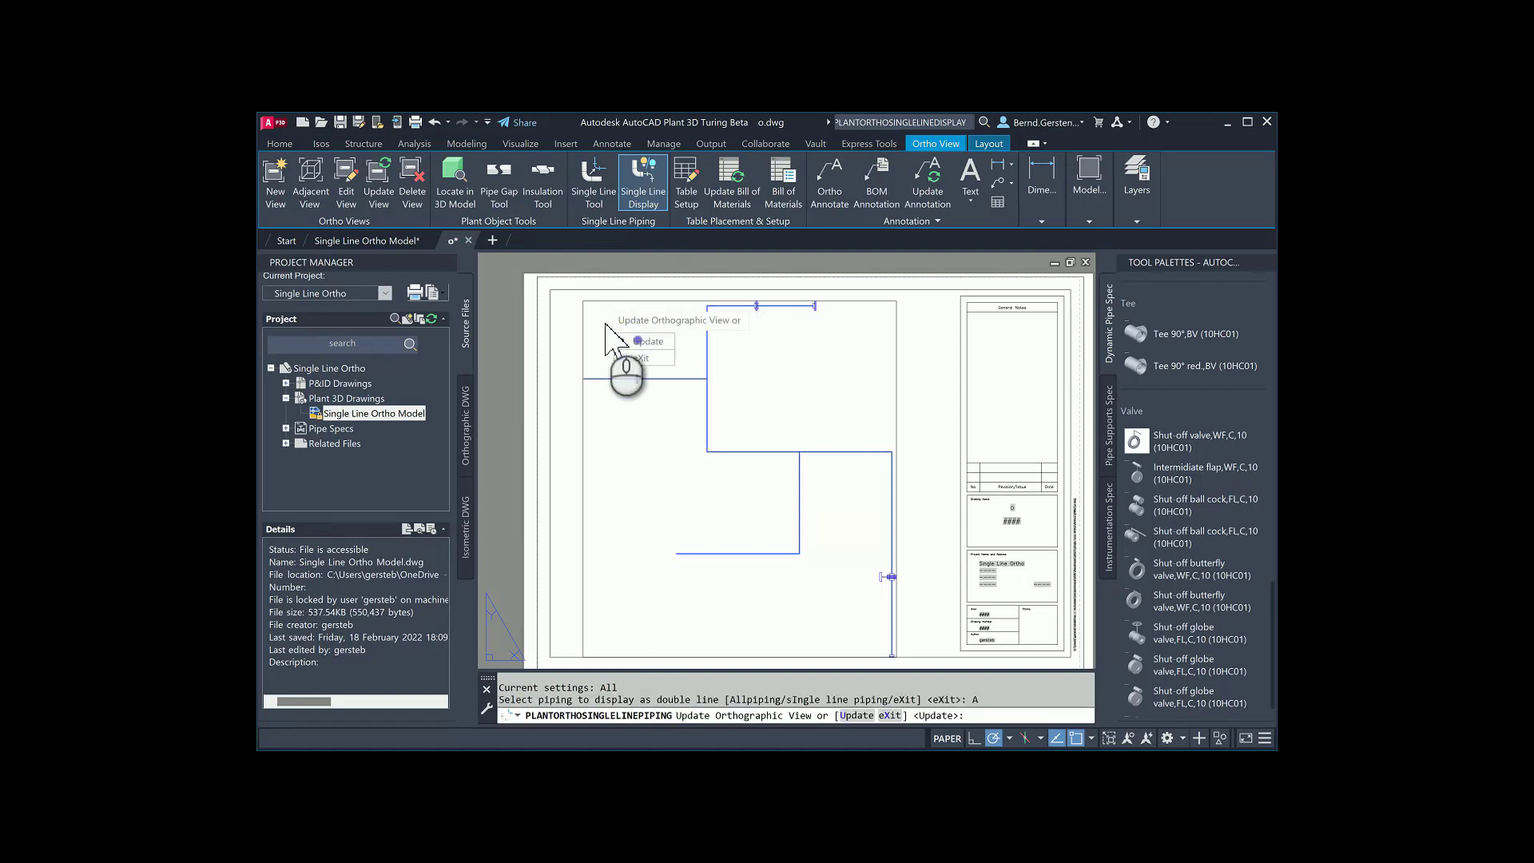
left_click(624, 342)
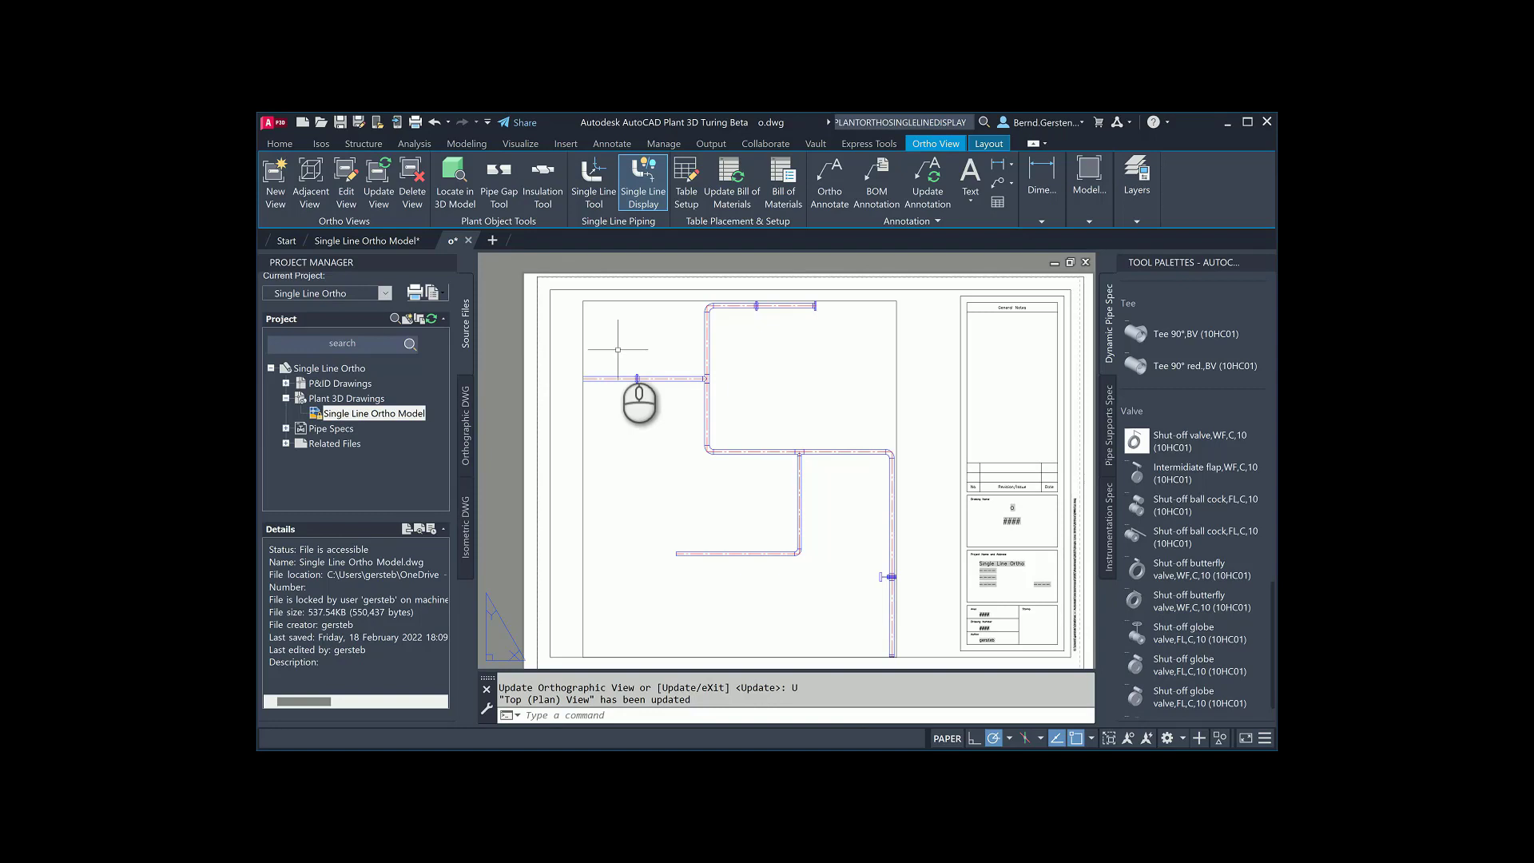
- Assign single line display to all piping in the top plan view and exit without updating the view
left_click(593, 192)
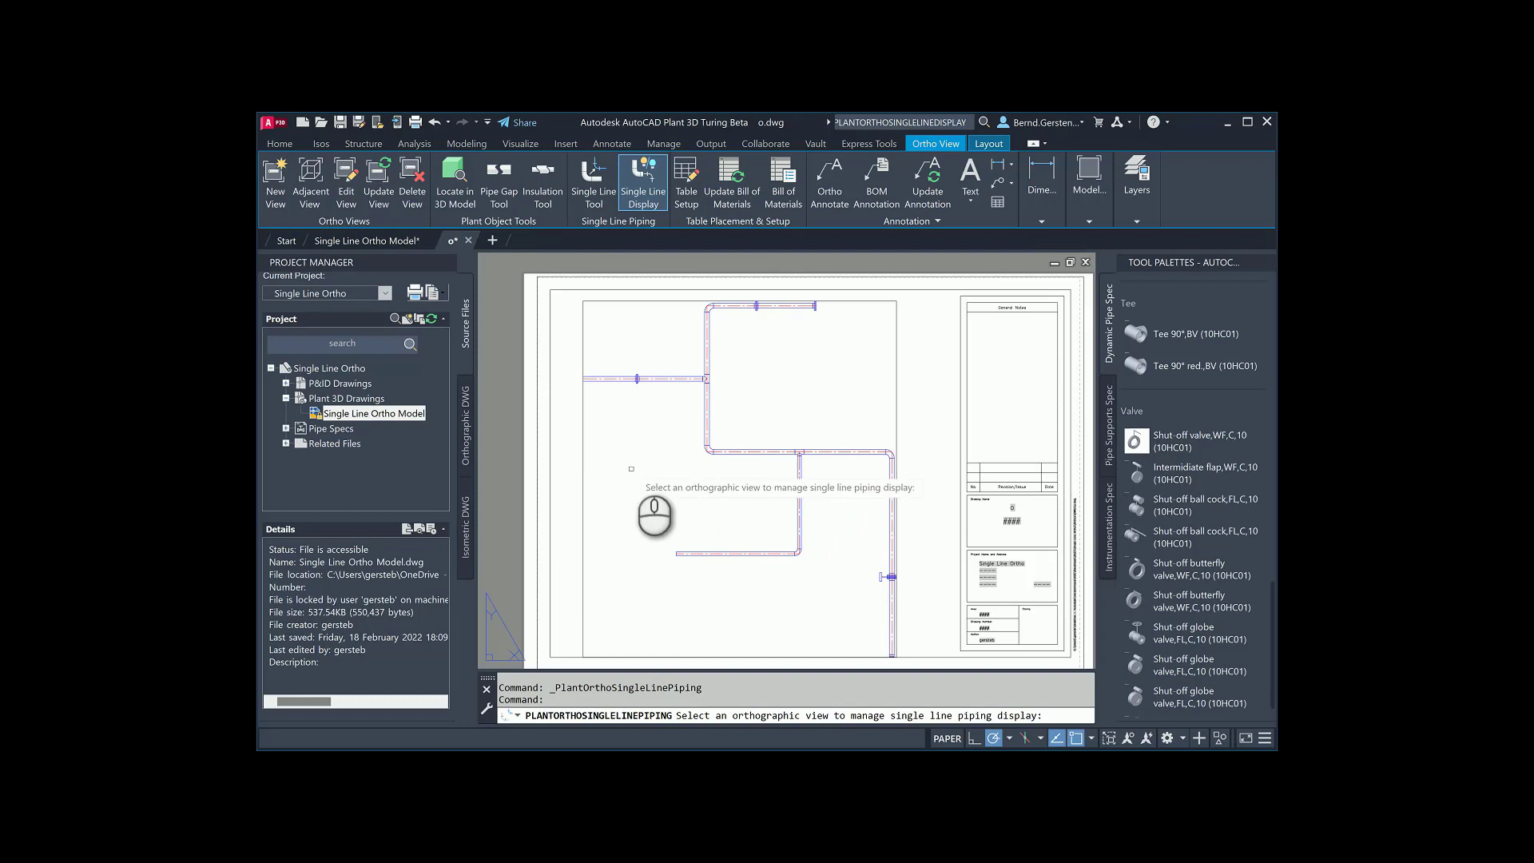
left_click(649, 310)
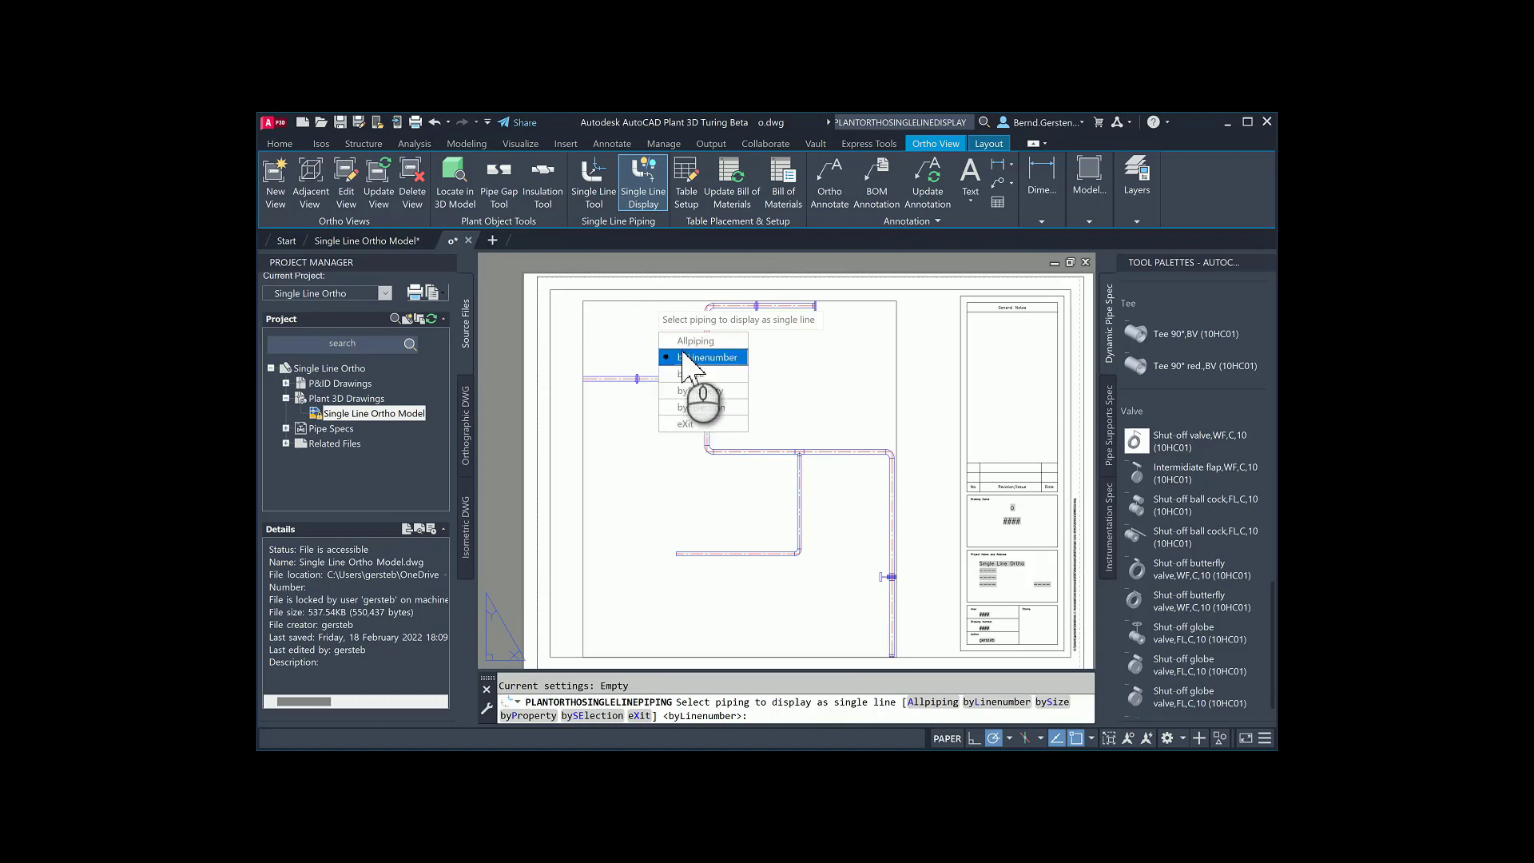
left_click(687, 341)
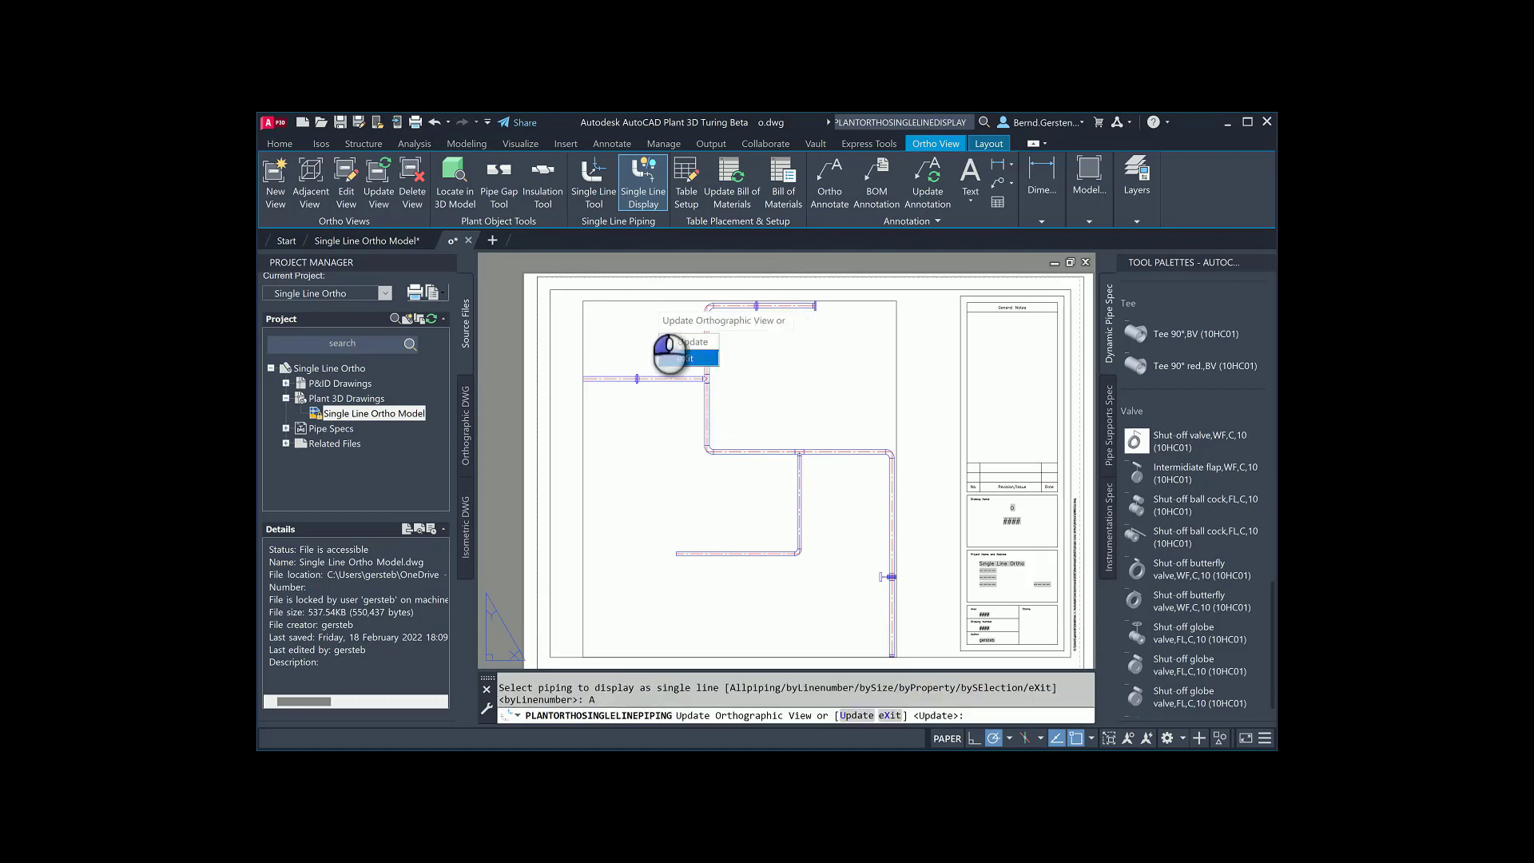
left_click(687, 357)
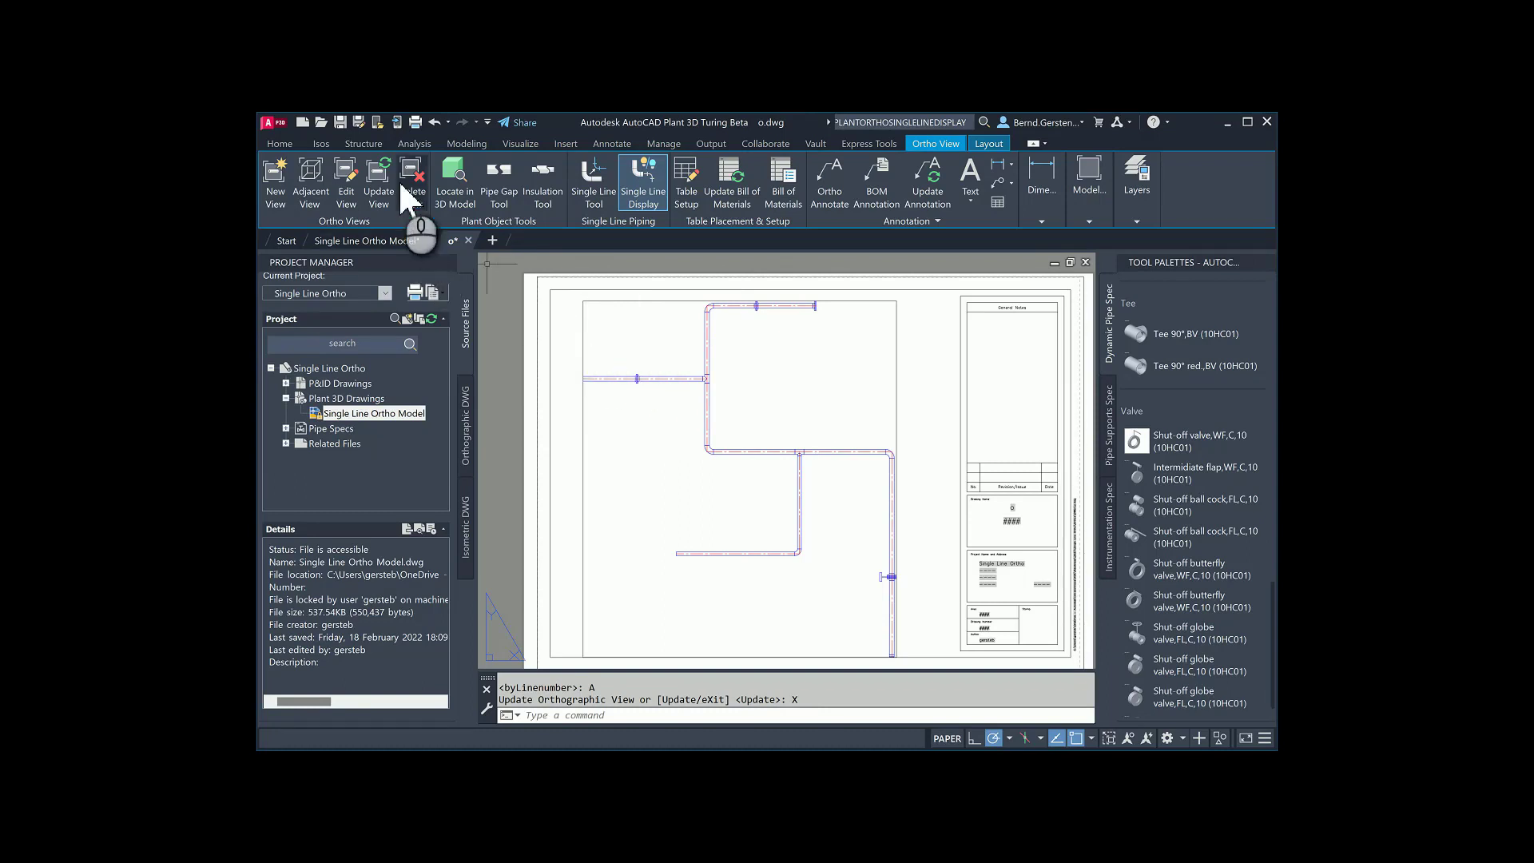
- Run a separate update of the top plan view and undo it
left_click(377, 175)
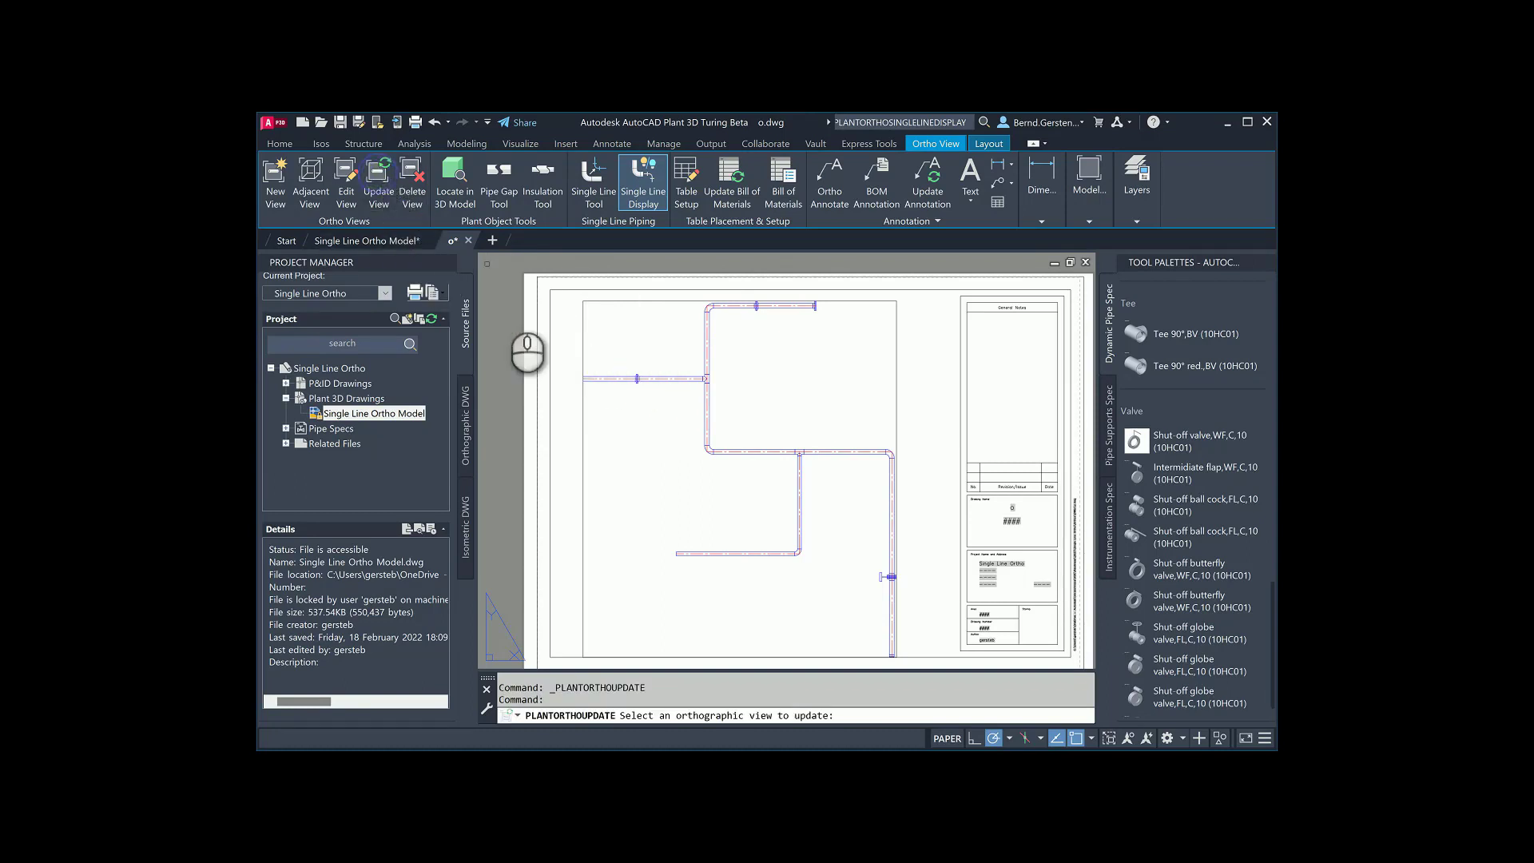
left_click(597, 302)
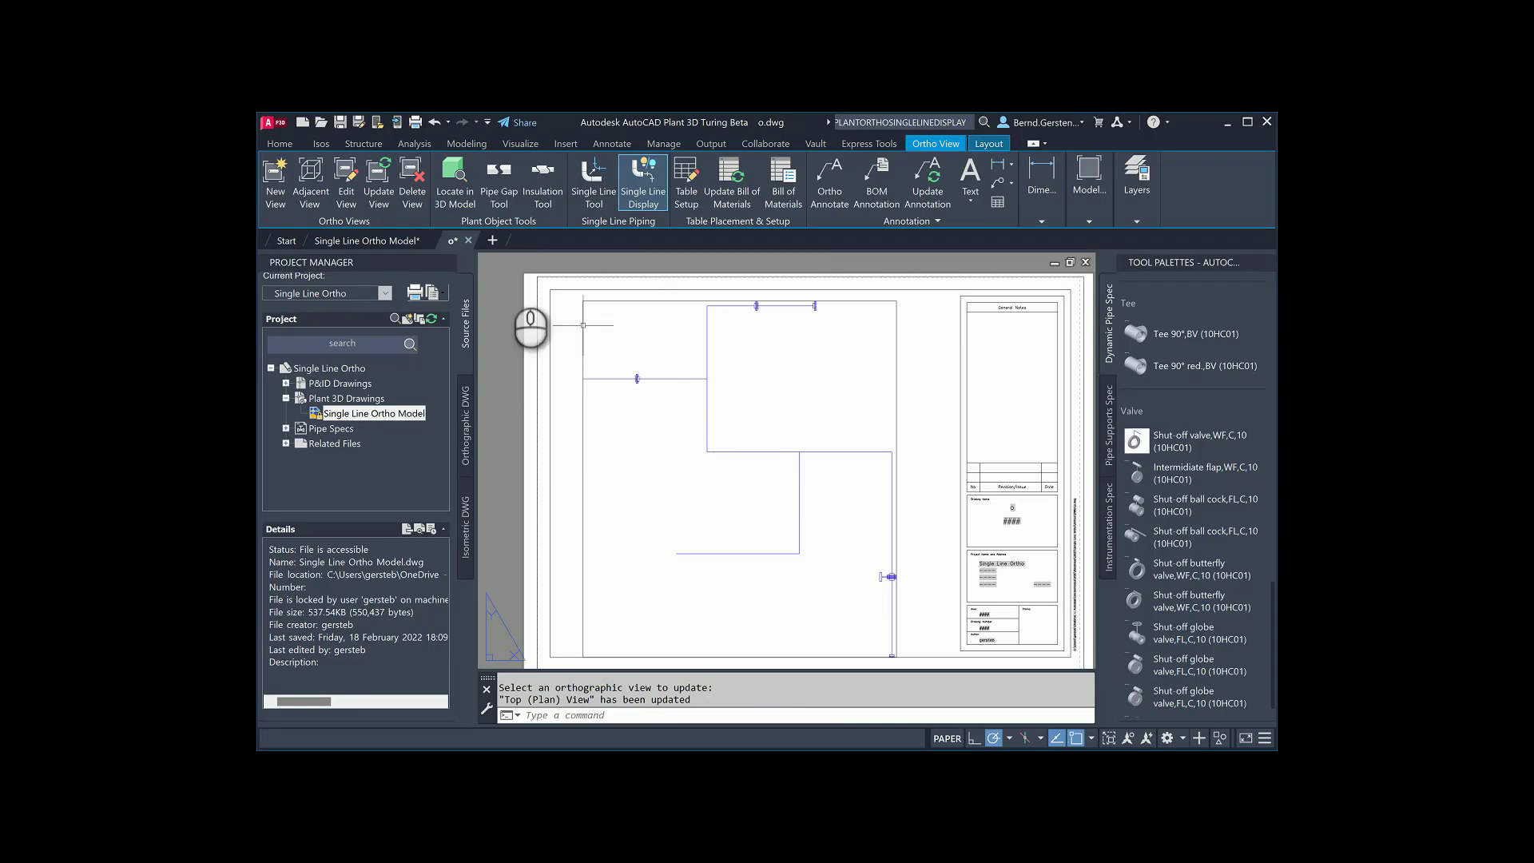
left_click(436, 122)
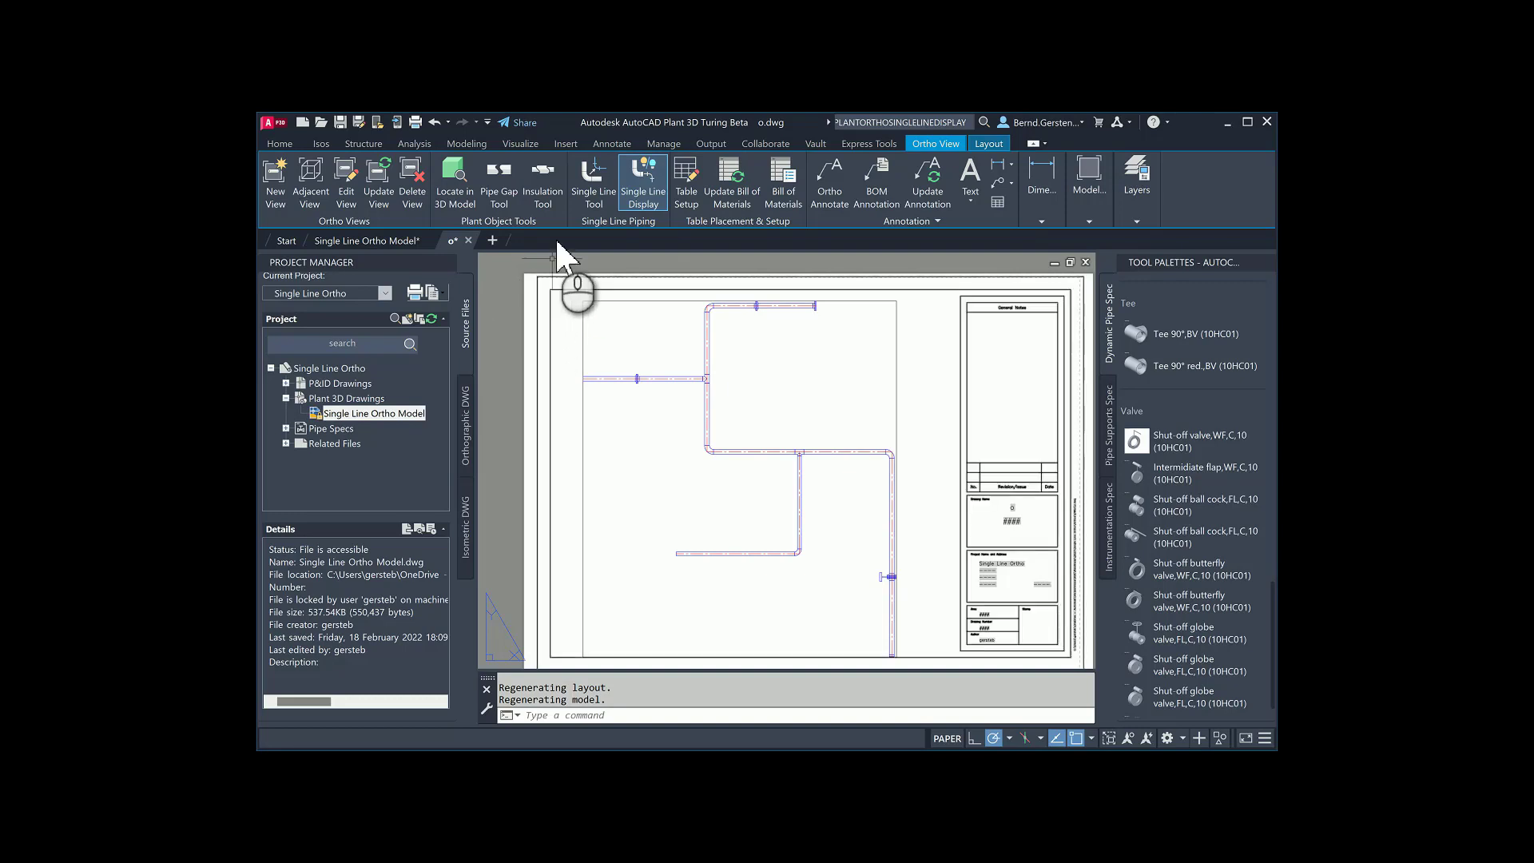
- Show piping as single line by line number, using the horizontal pipe at the view's upper left, and update the view
left_click(593, 185)
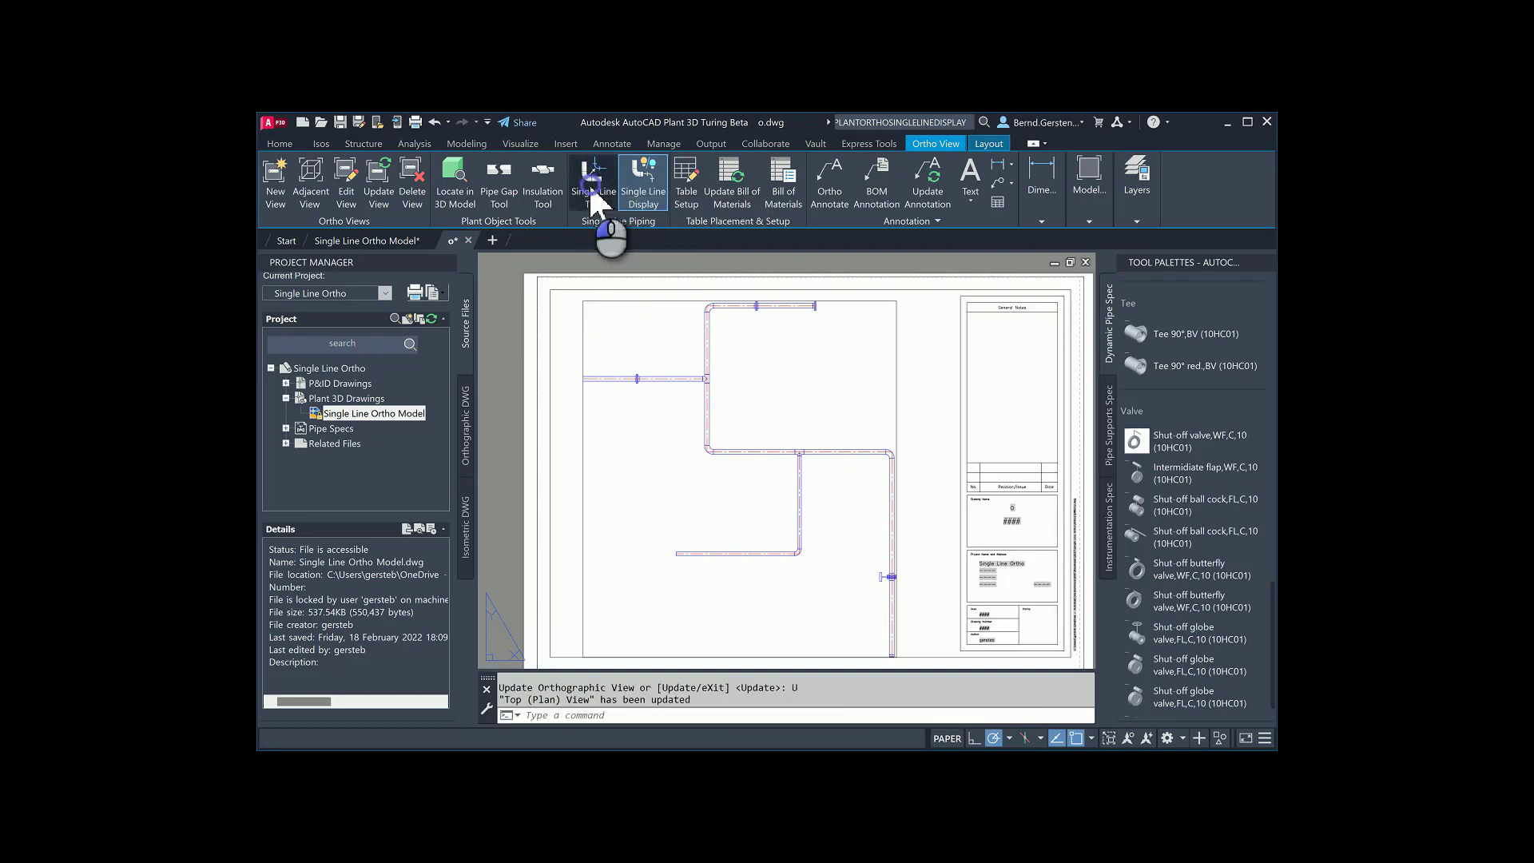
left_click(627, 363)
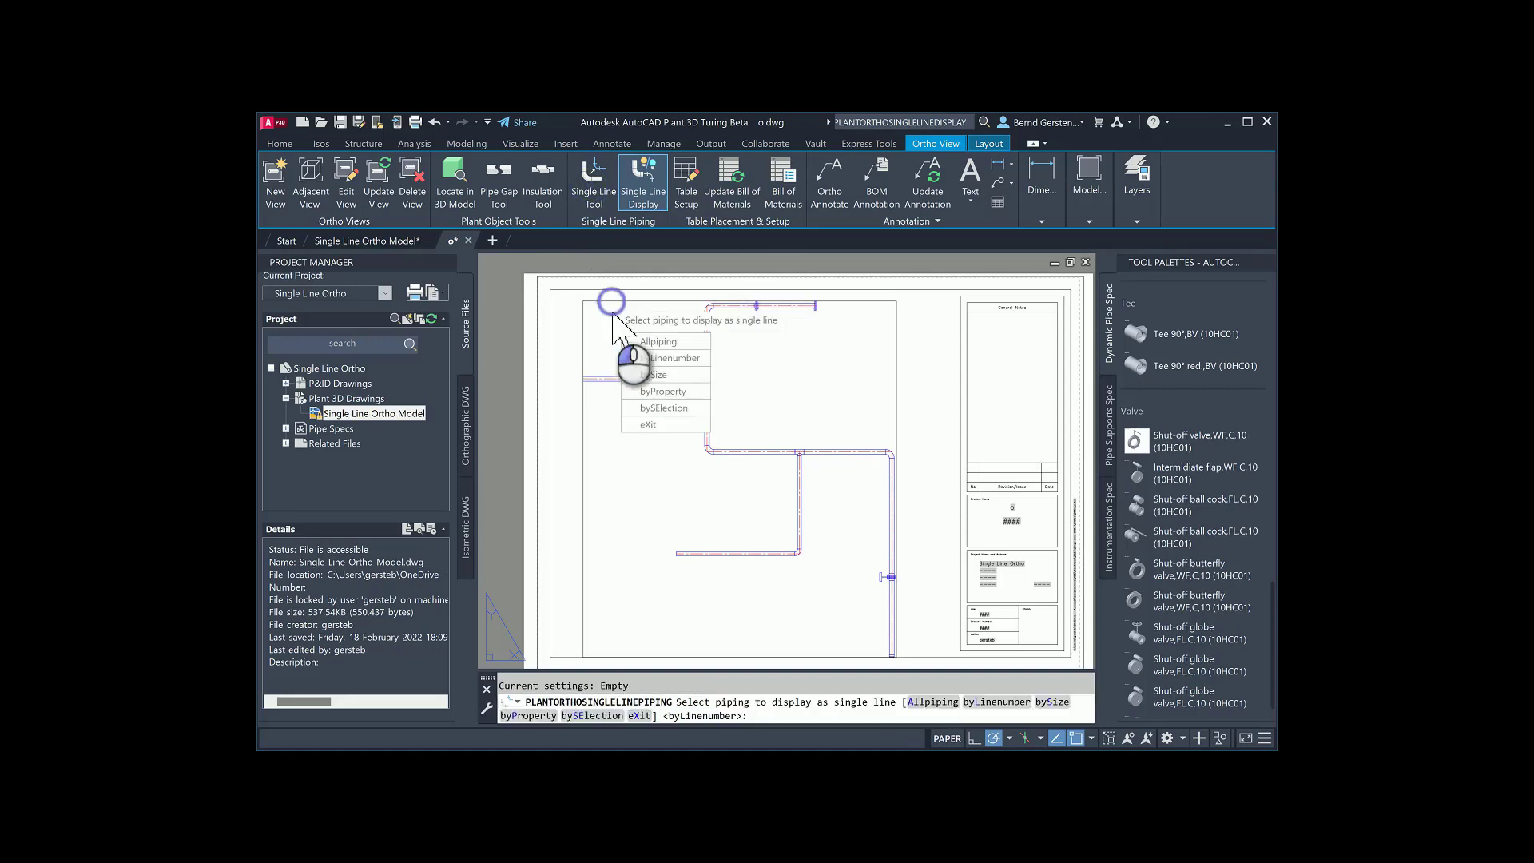
left_click(656, 359)
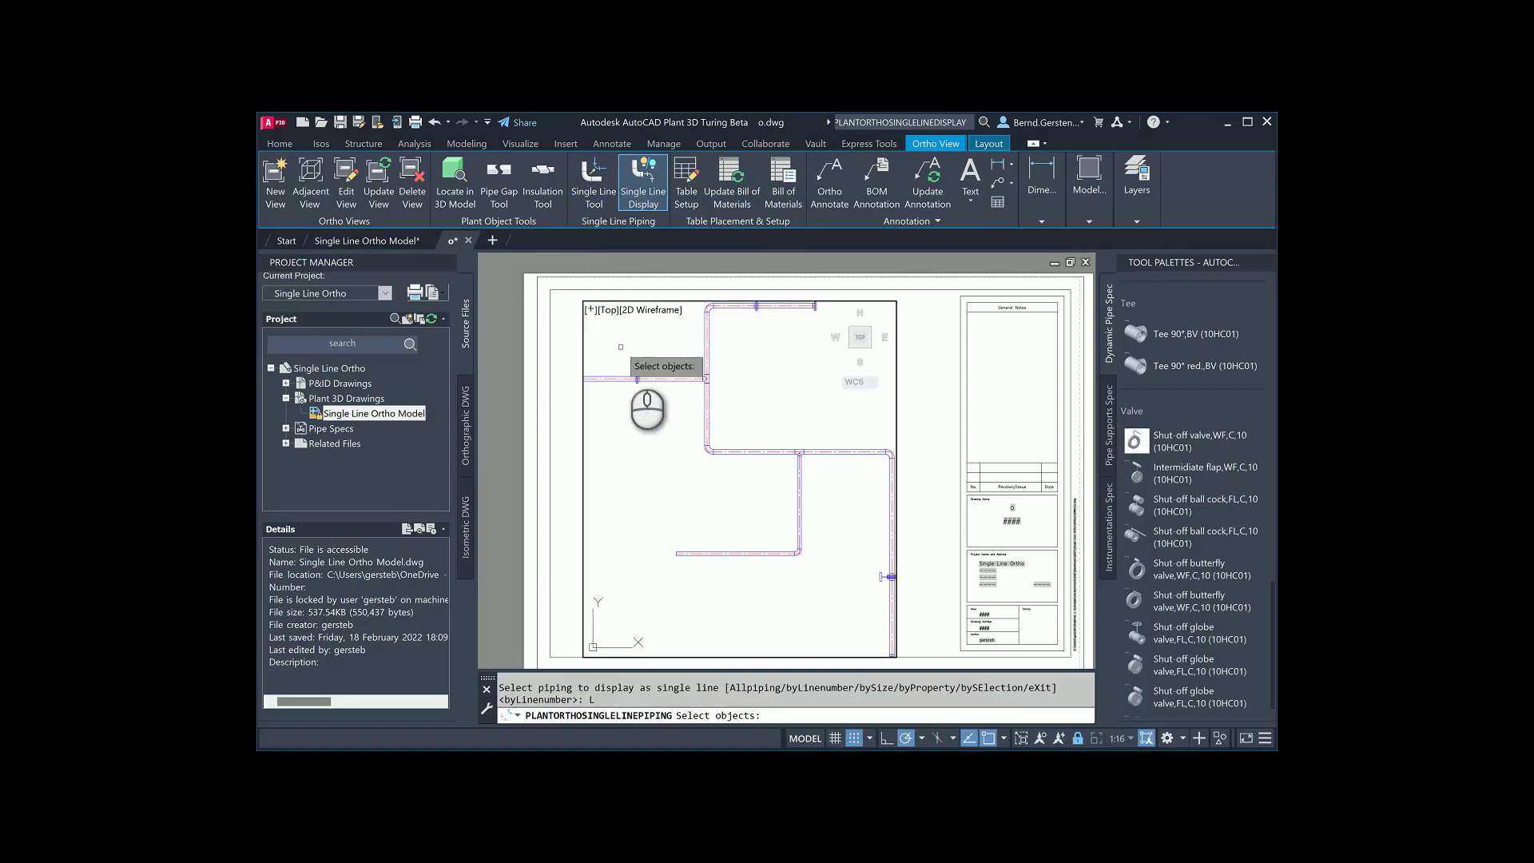
left_click(654, 377)
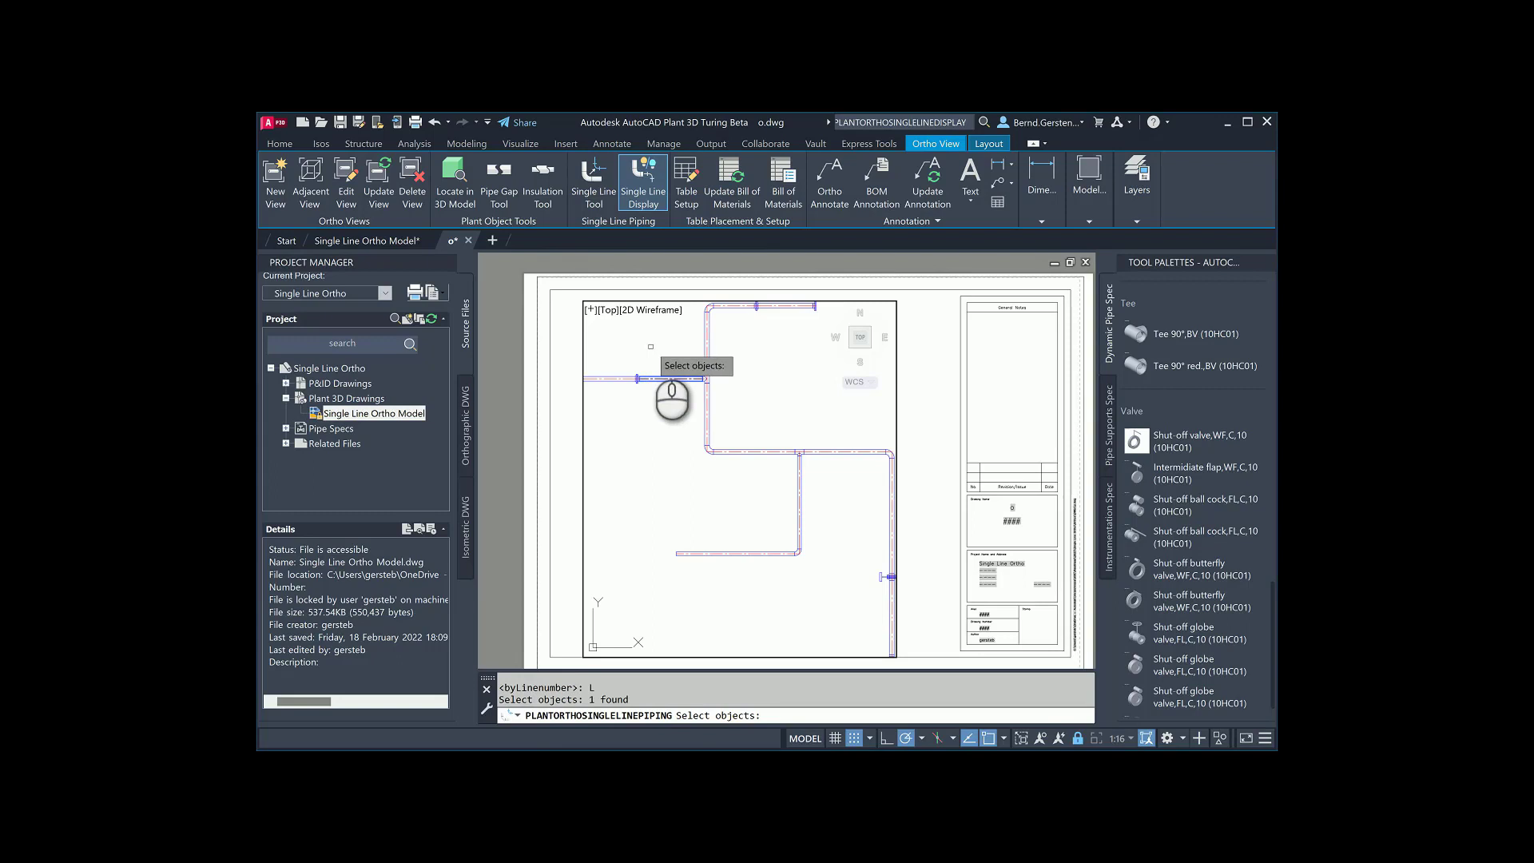
right_click(651, 347)
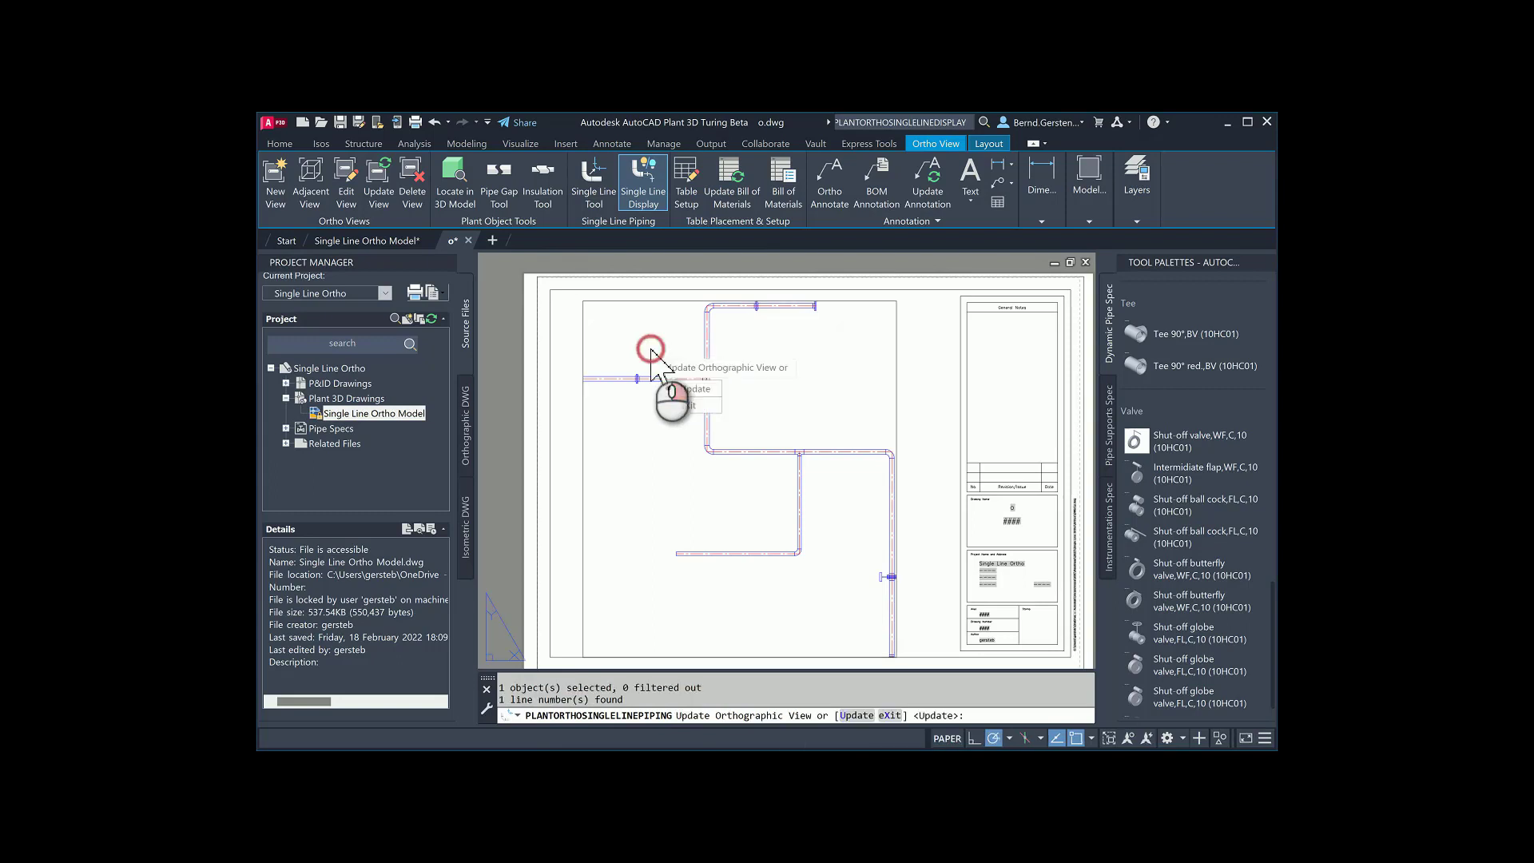
left_click(680, 389)
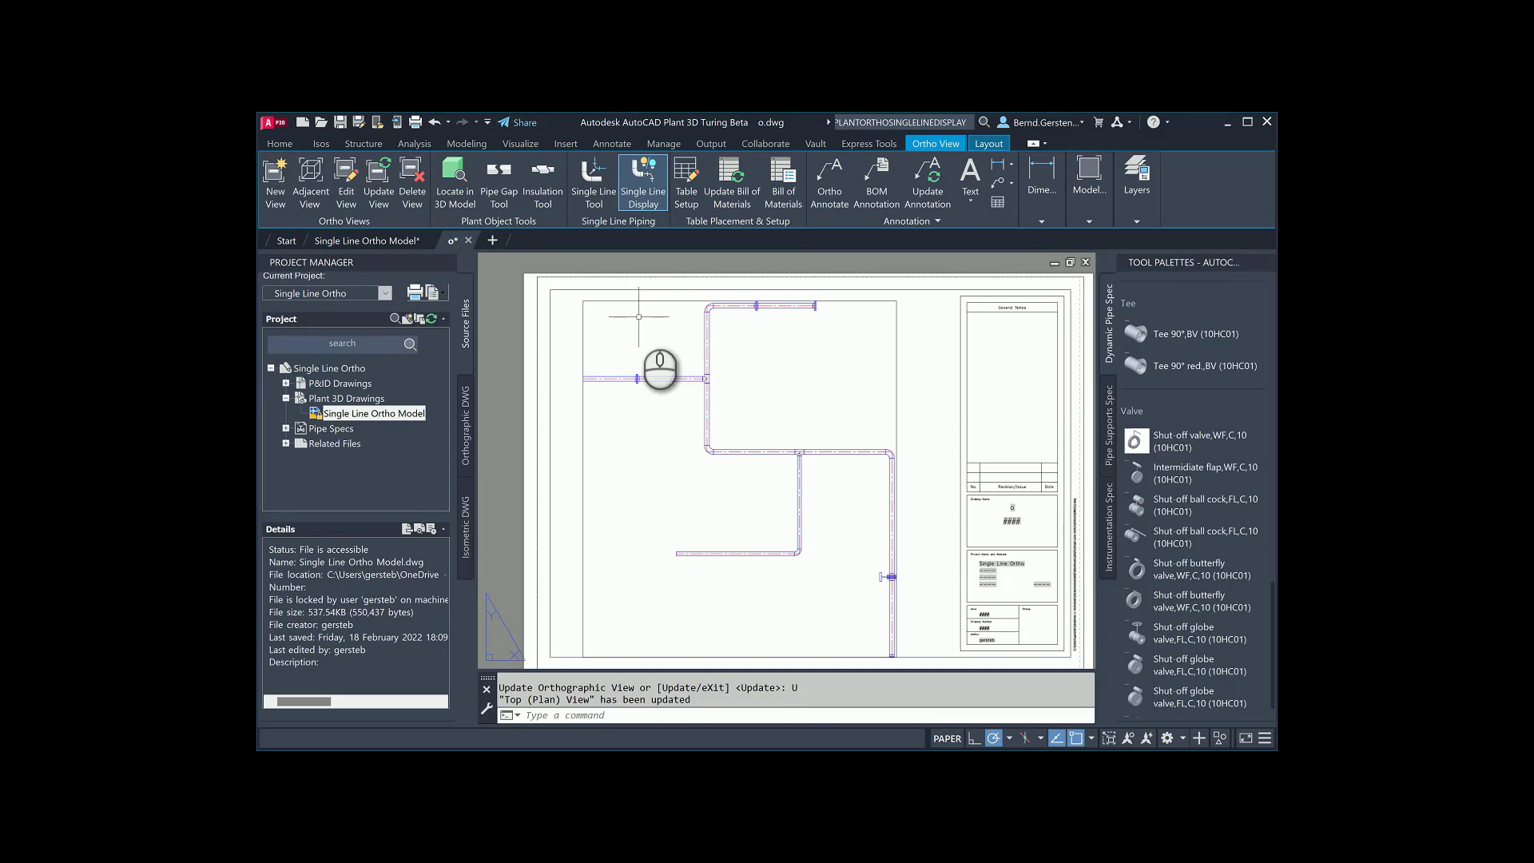
- Show piping by size as single line, with largest size 90 and smallest size 50, update the view, and restore double line display
left_click(642, 185)
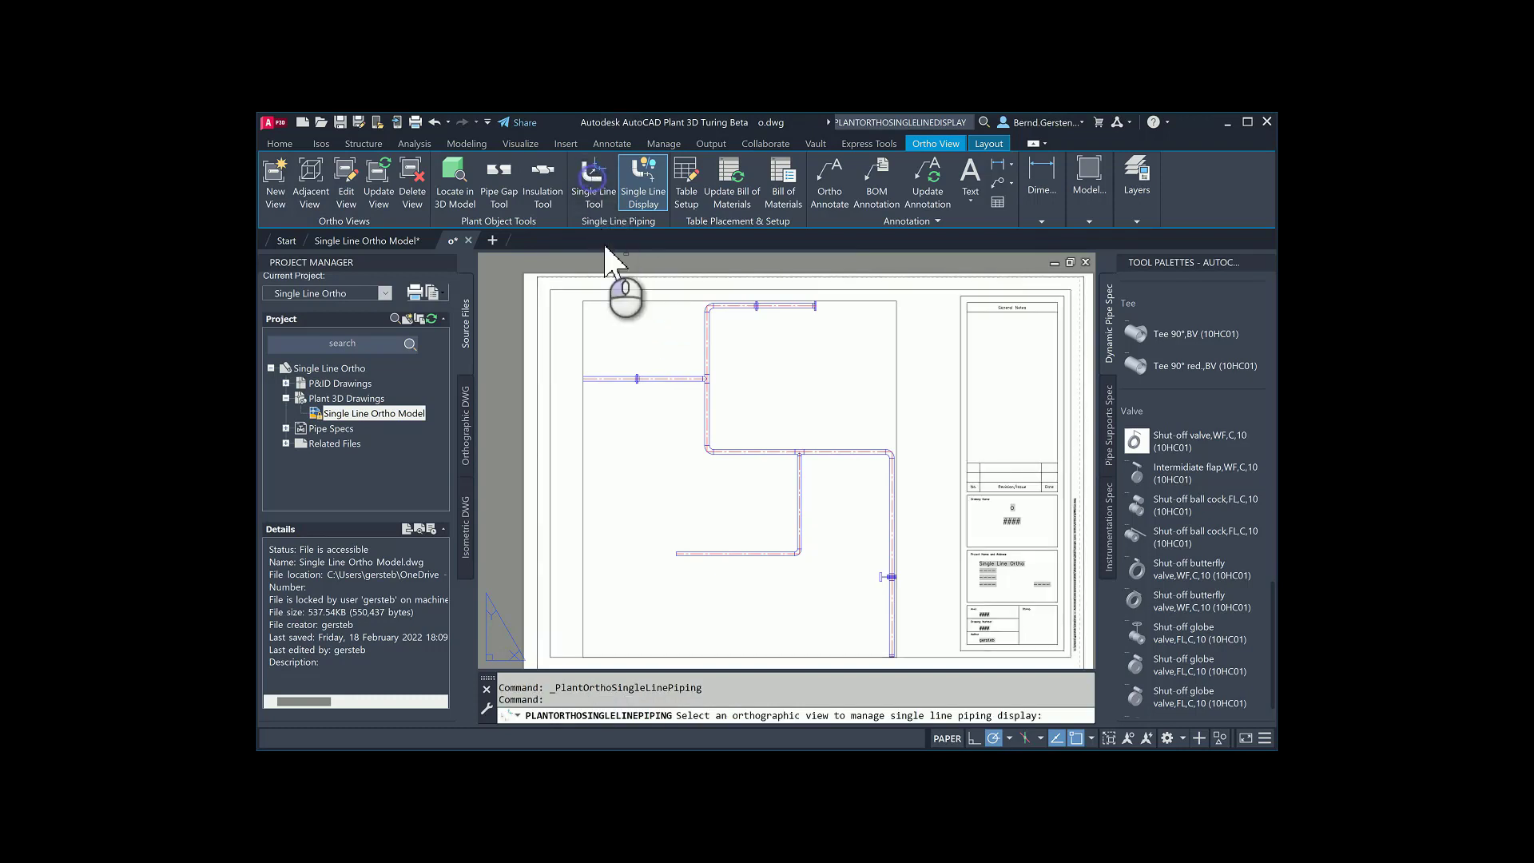
left_click(625, 303)
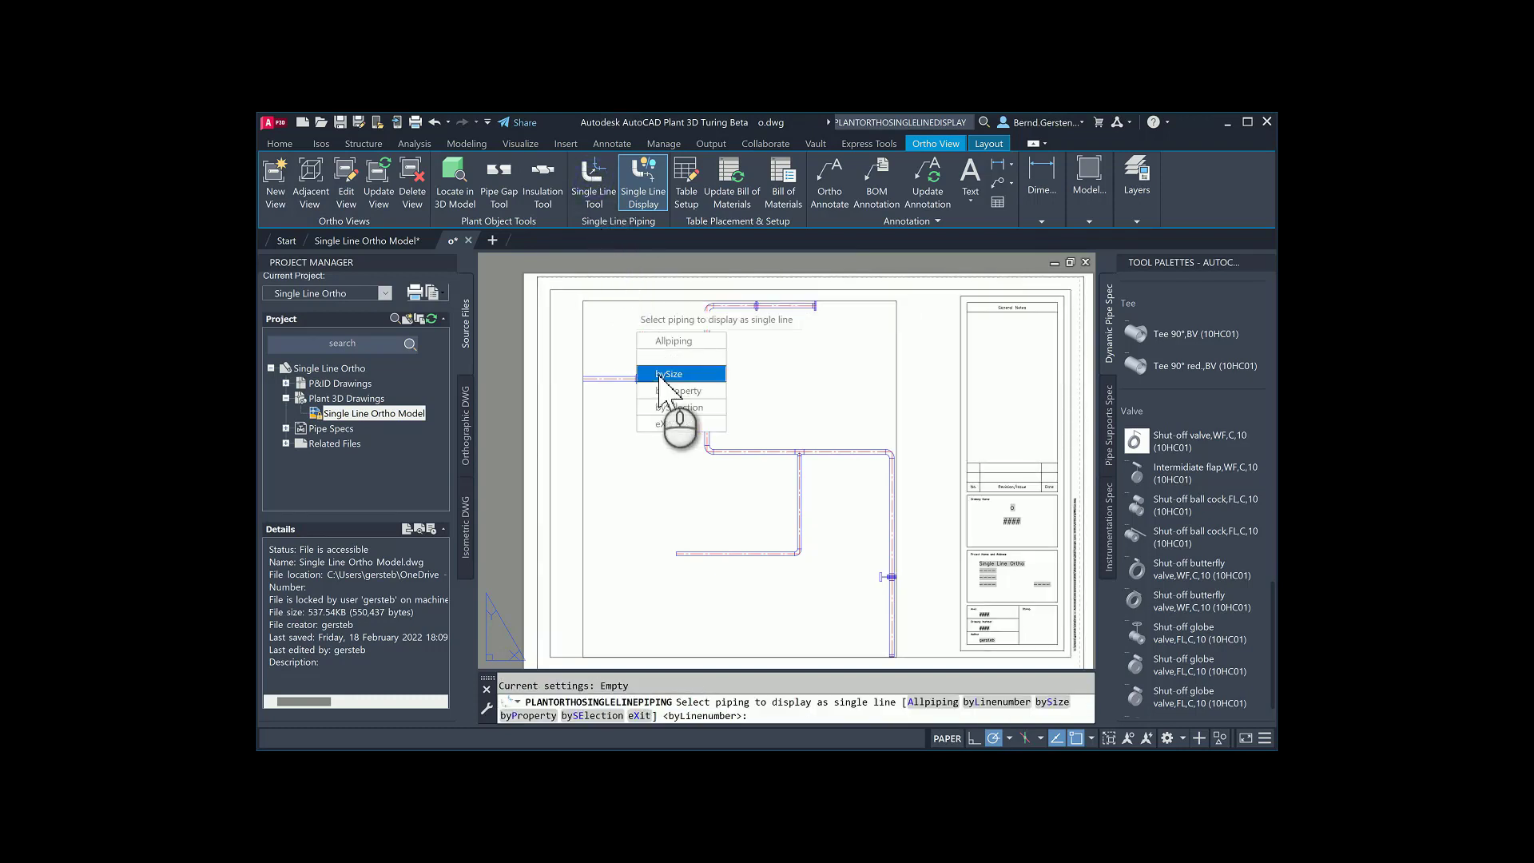
left_click(675, 376)
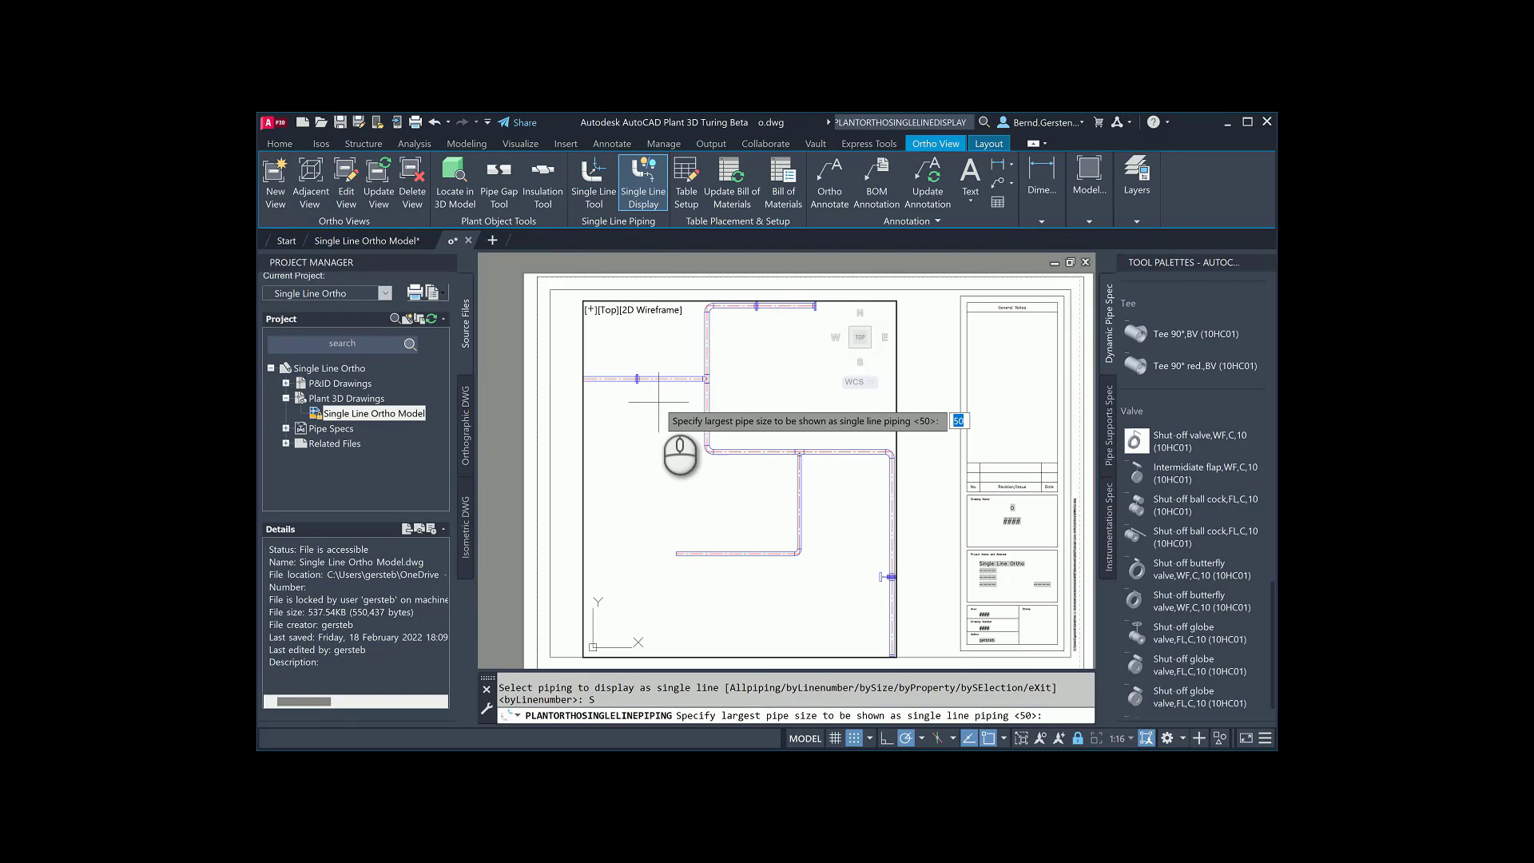
type("90")
key("Return")
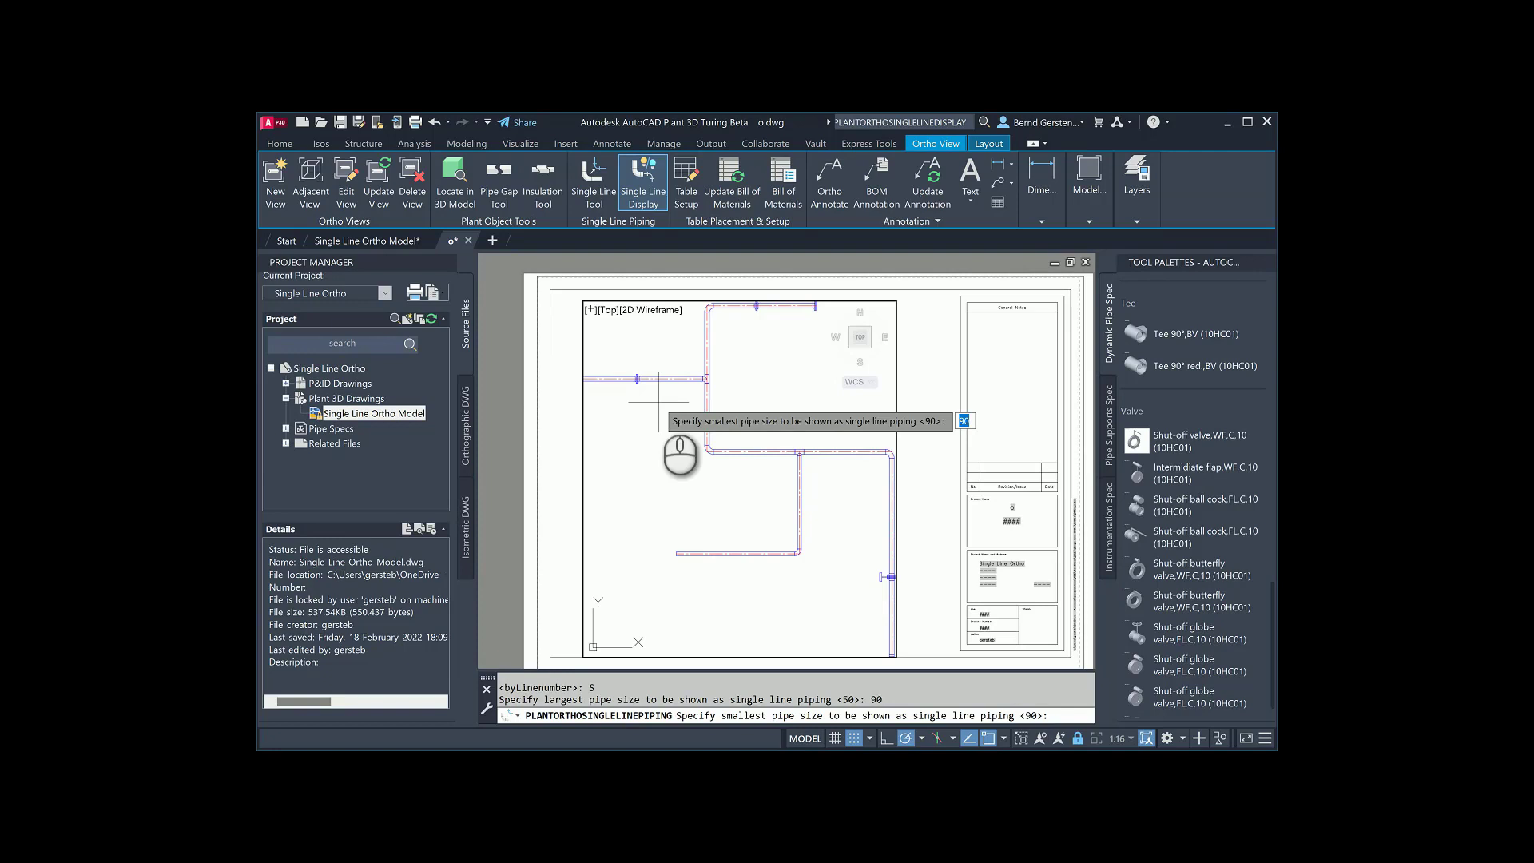
type("50")
key("Return")
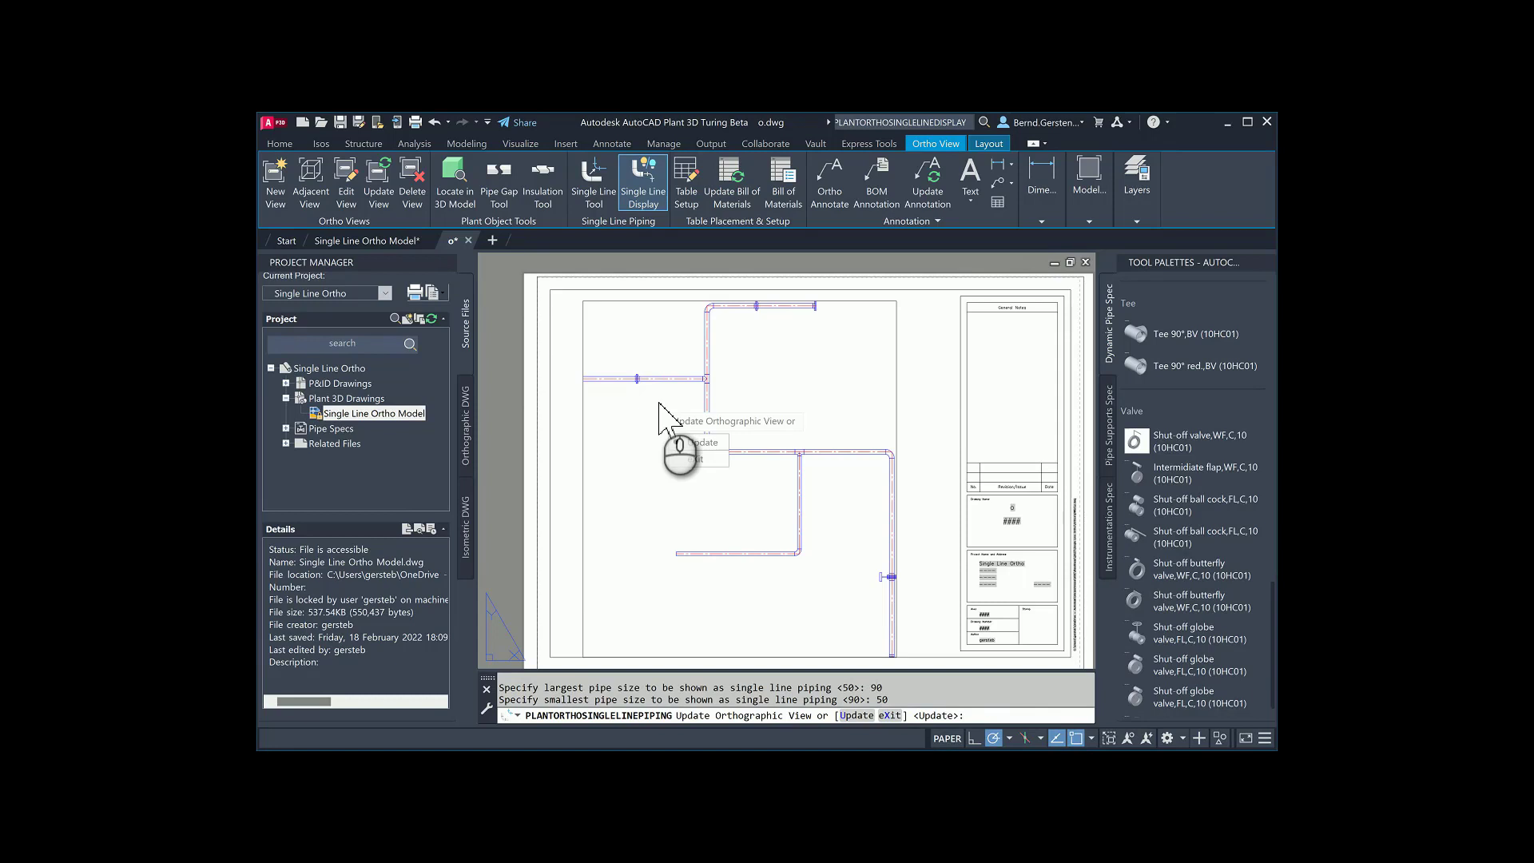
right_click(659, 403)
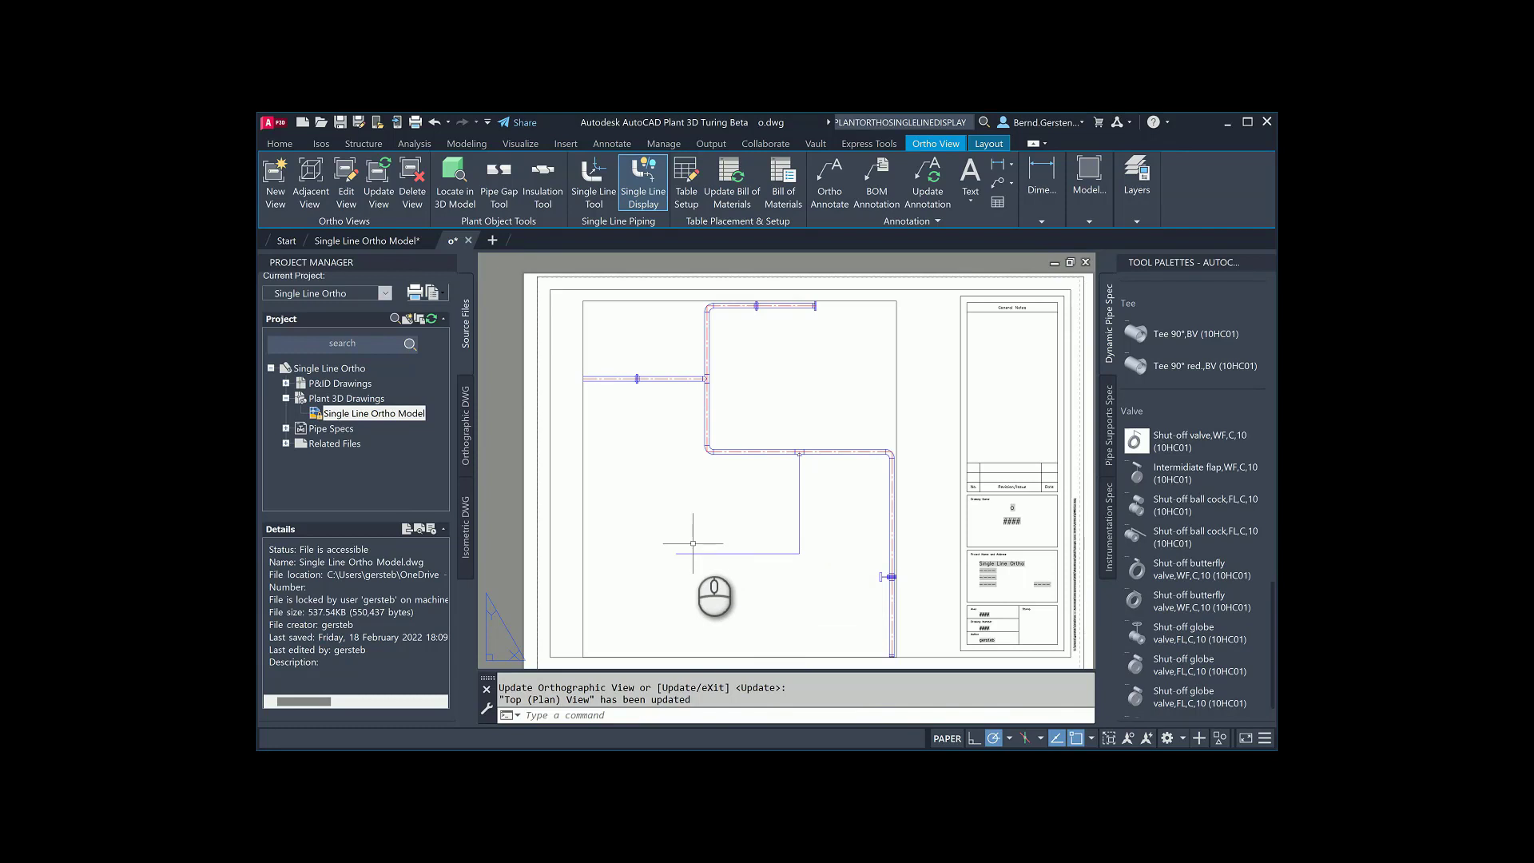
type("U")
key("Return")
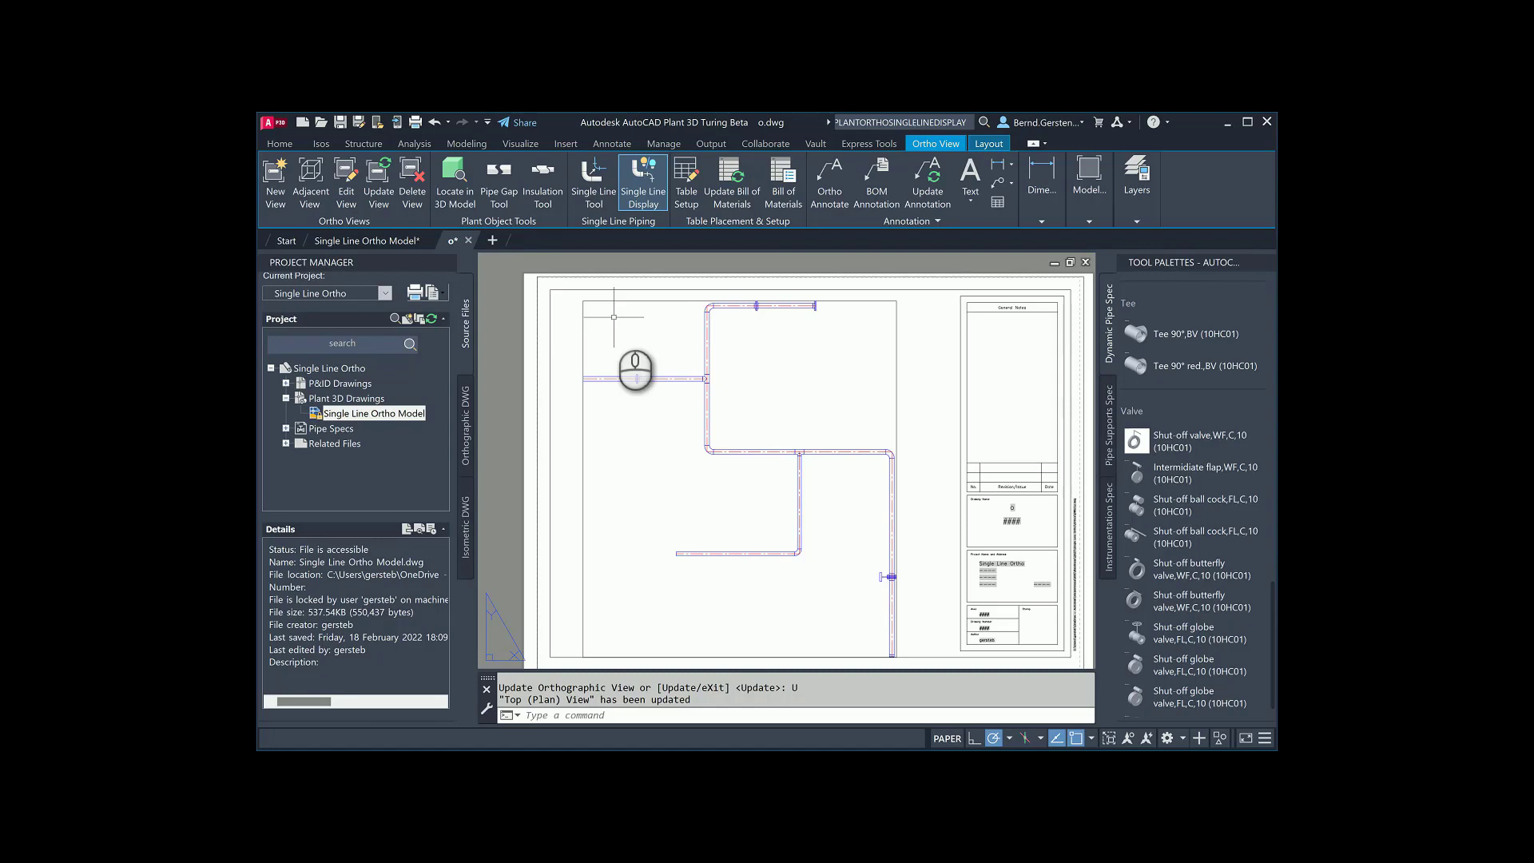
- Show piping in the top plan view as single line by property, with property itemcode and value Hallo, and update the view
left_click(593, 177)
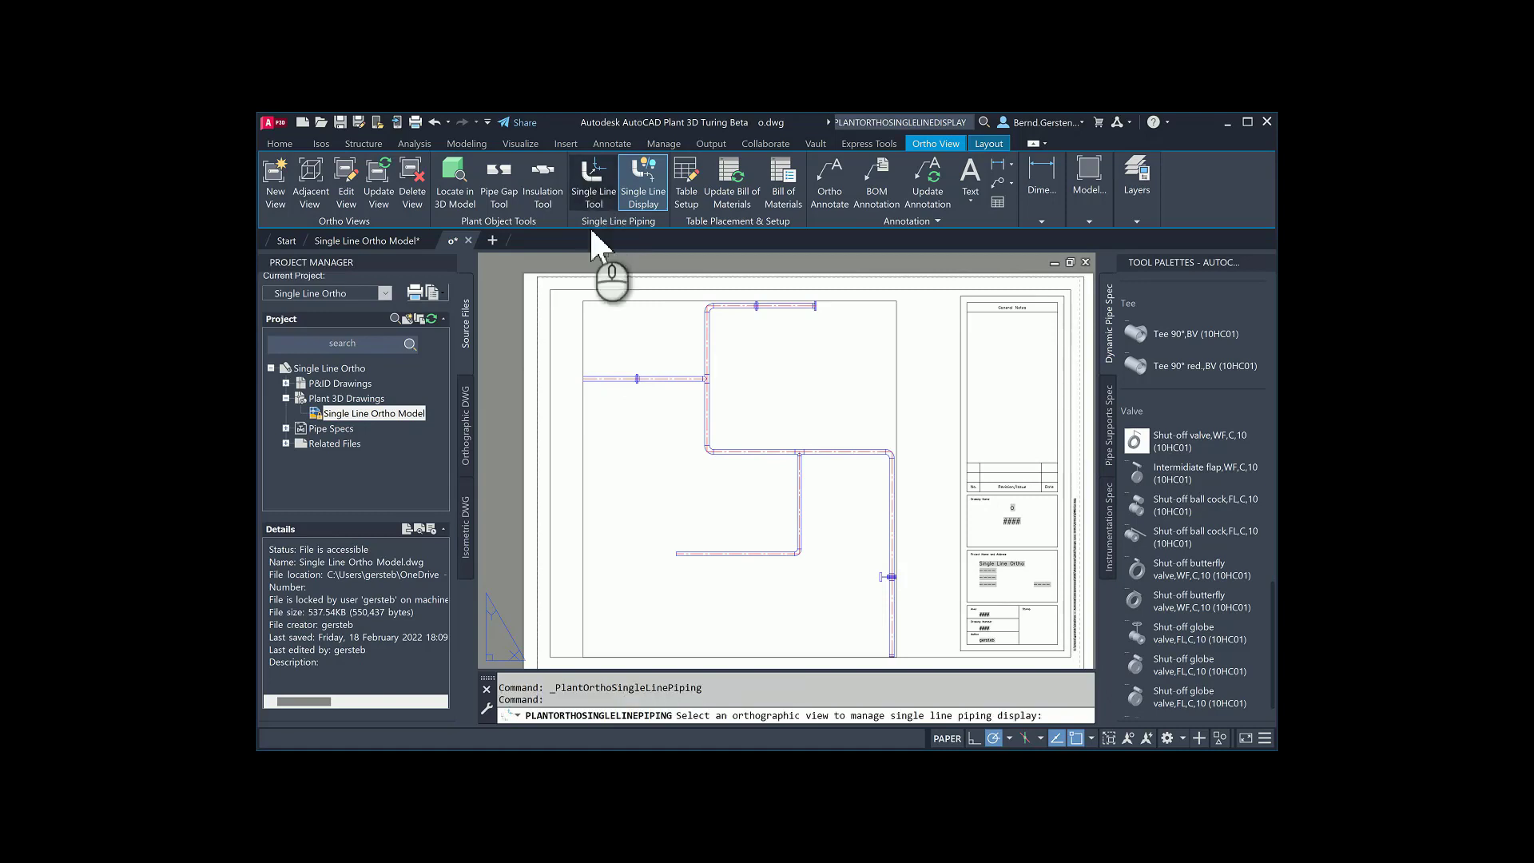
left_click(596, 302)
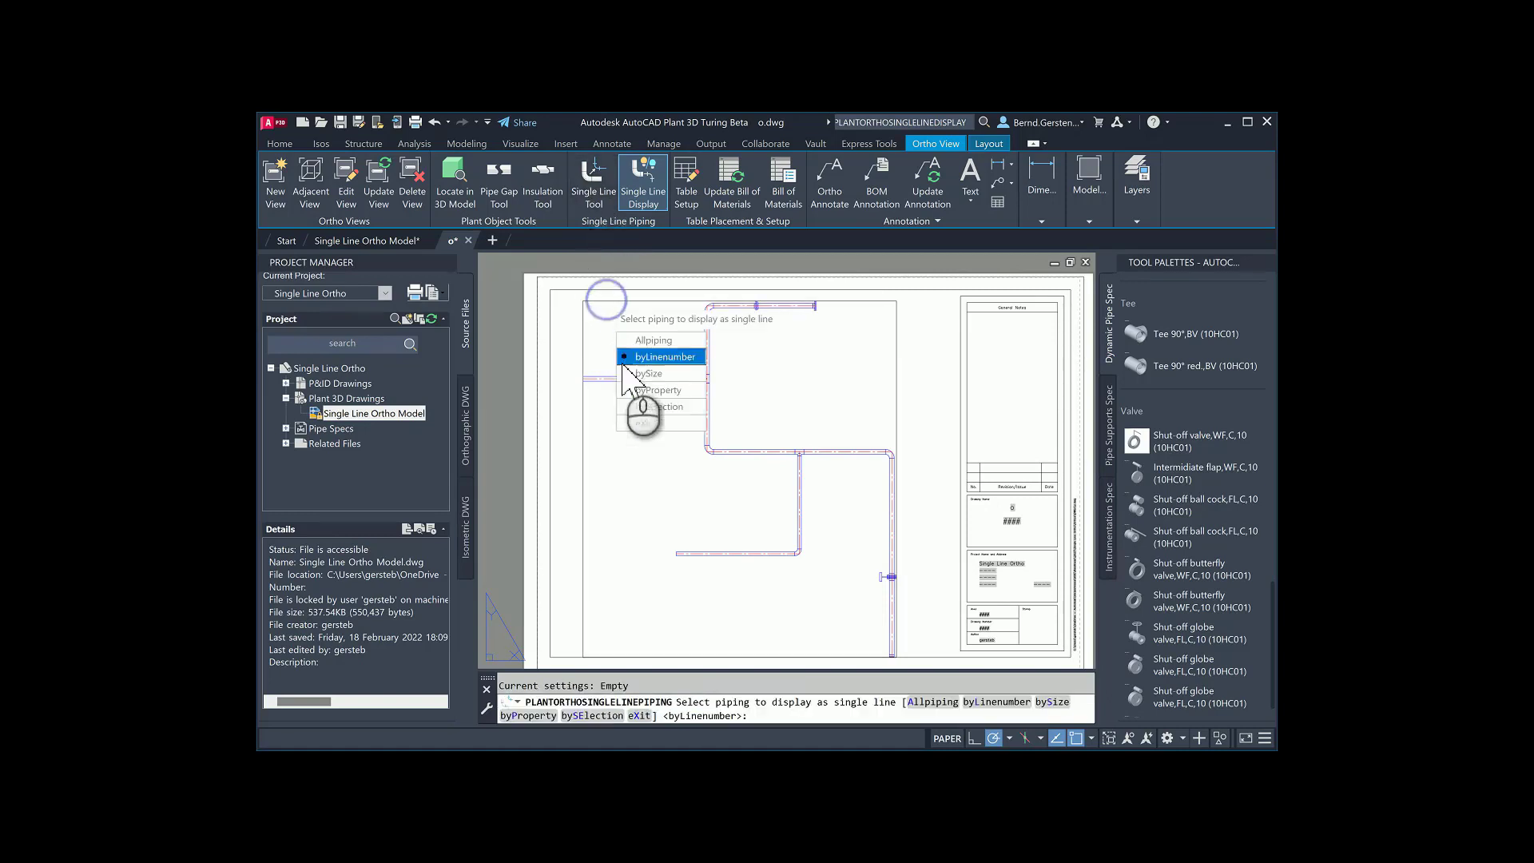
left_click(657, 390)
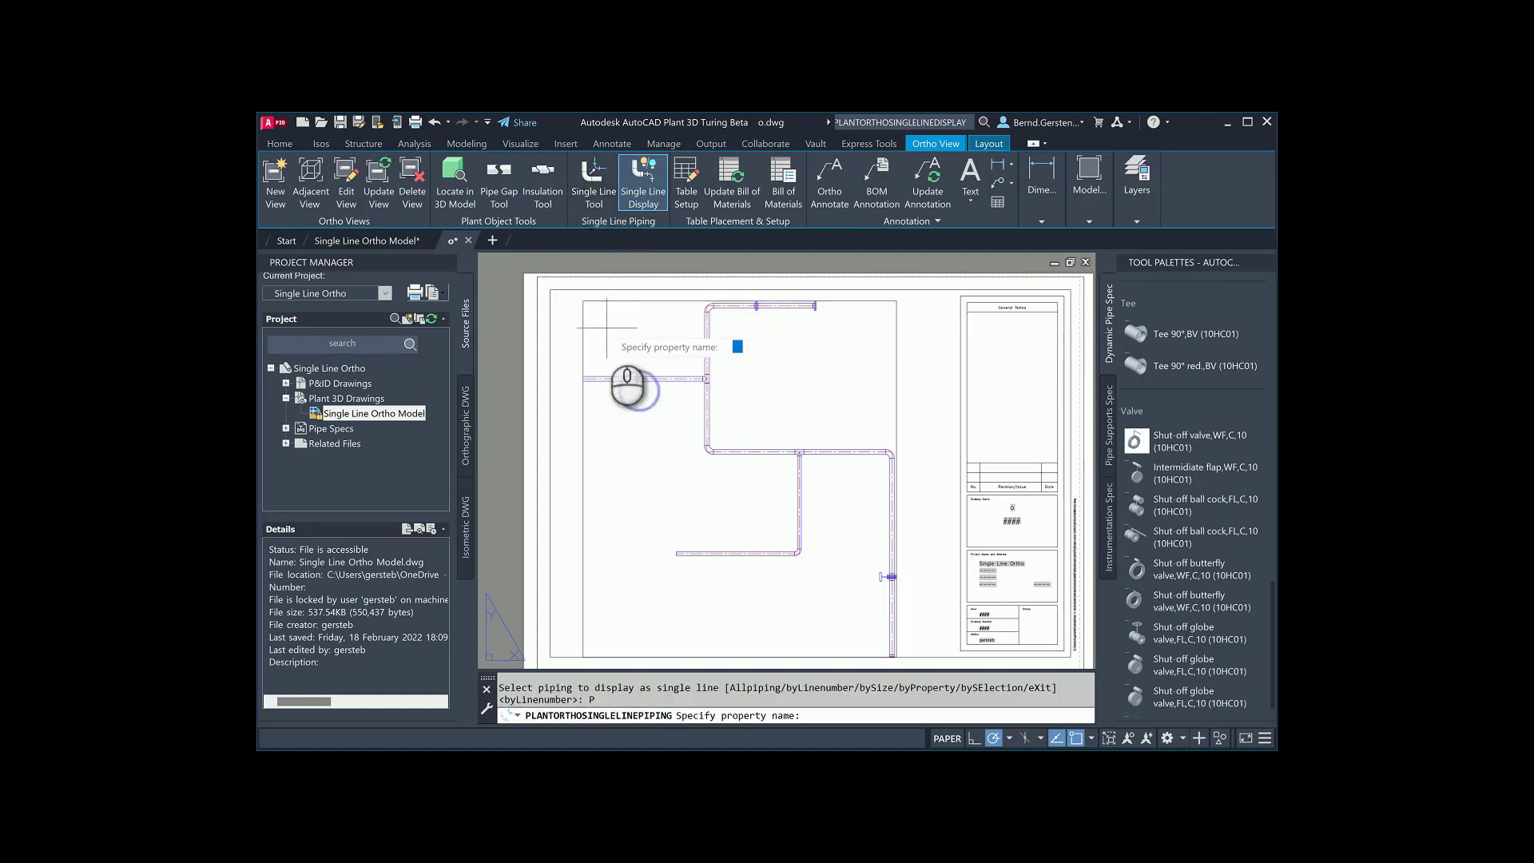
type("i")
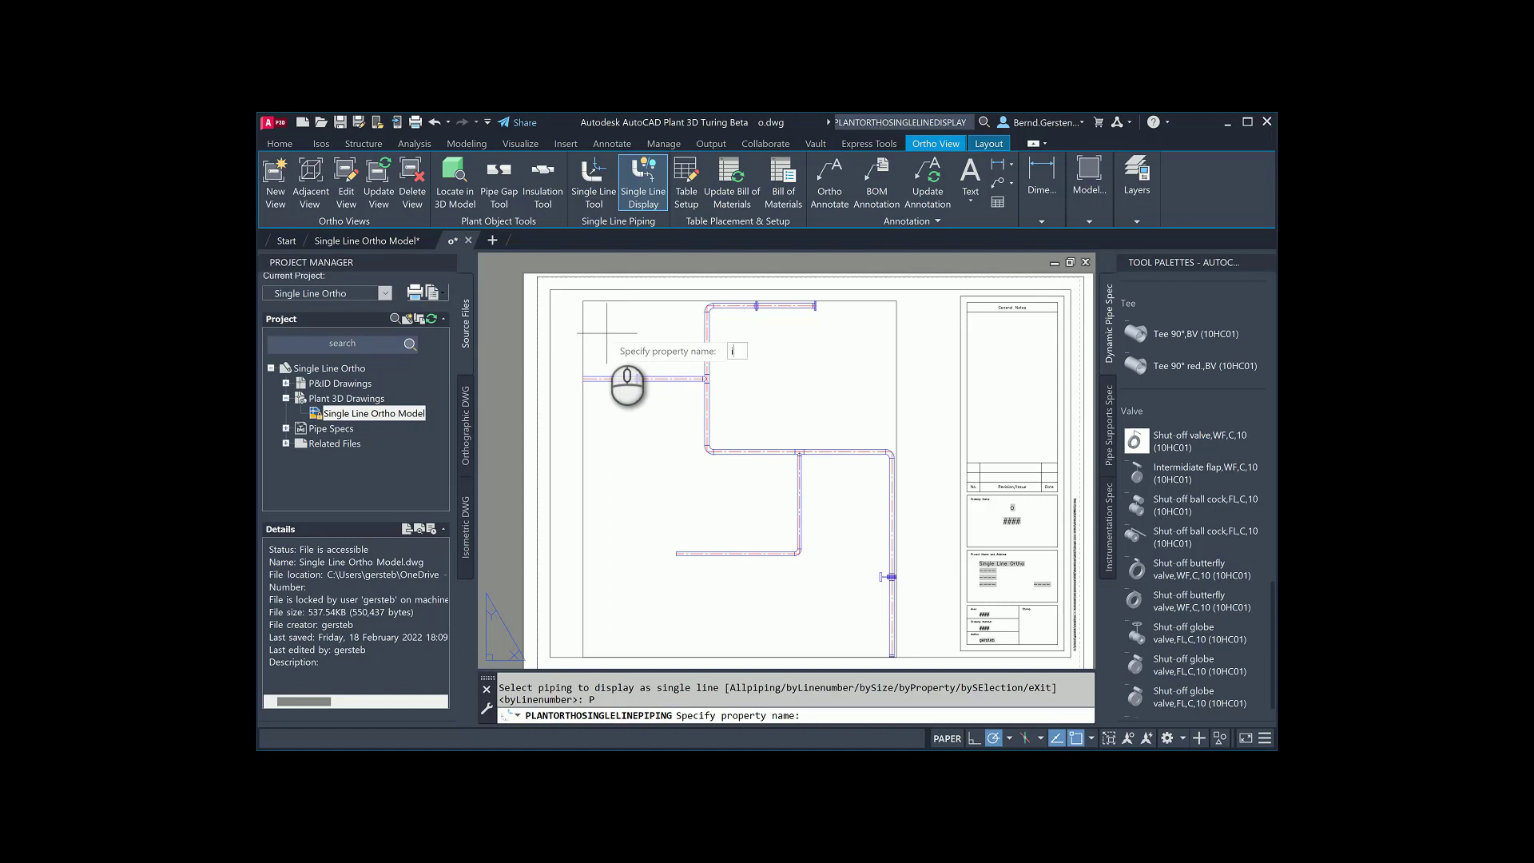
type("temcode")
key("Return")
type("Hallo")
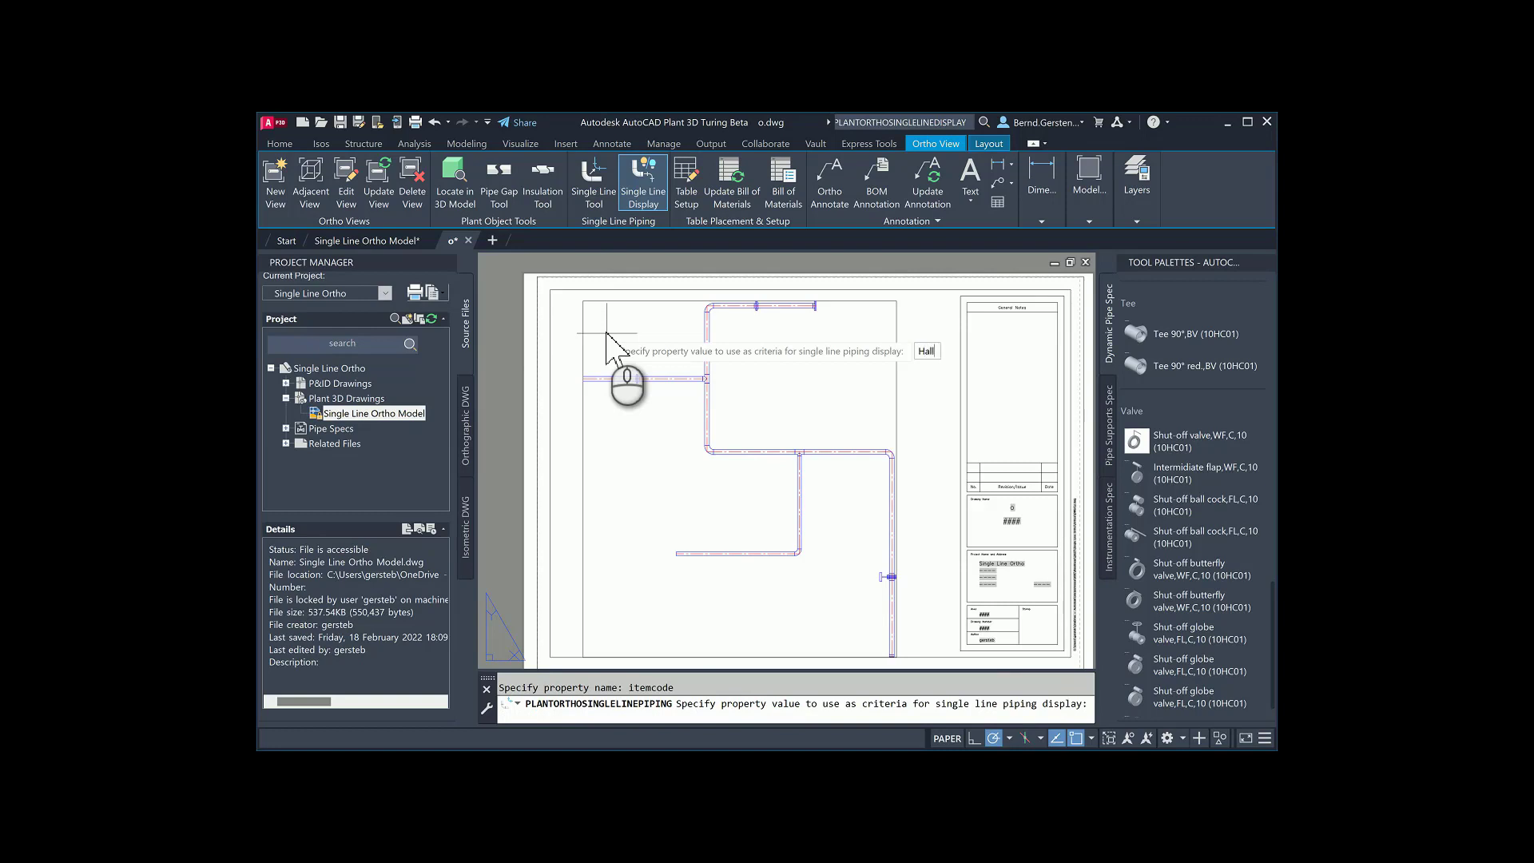
key("Return")
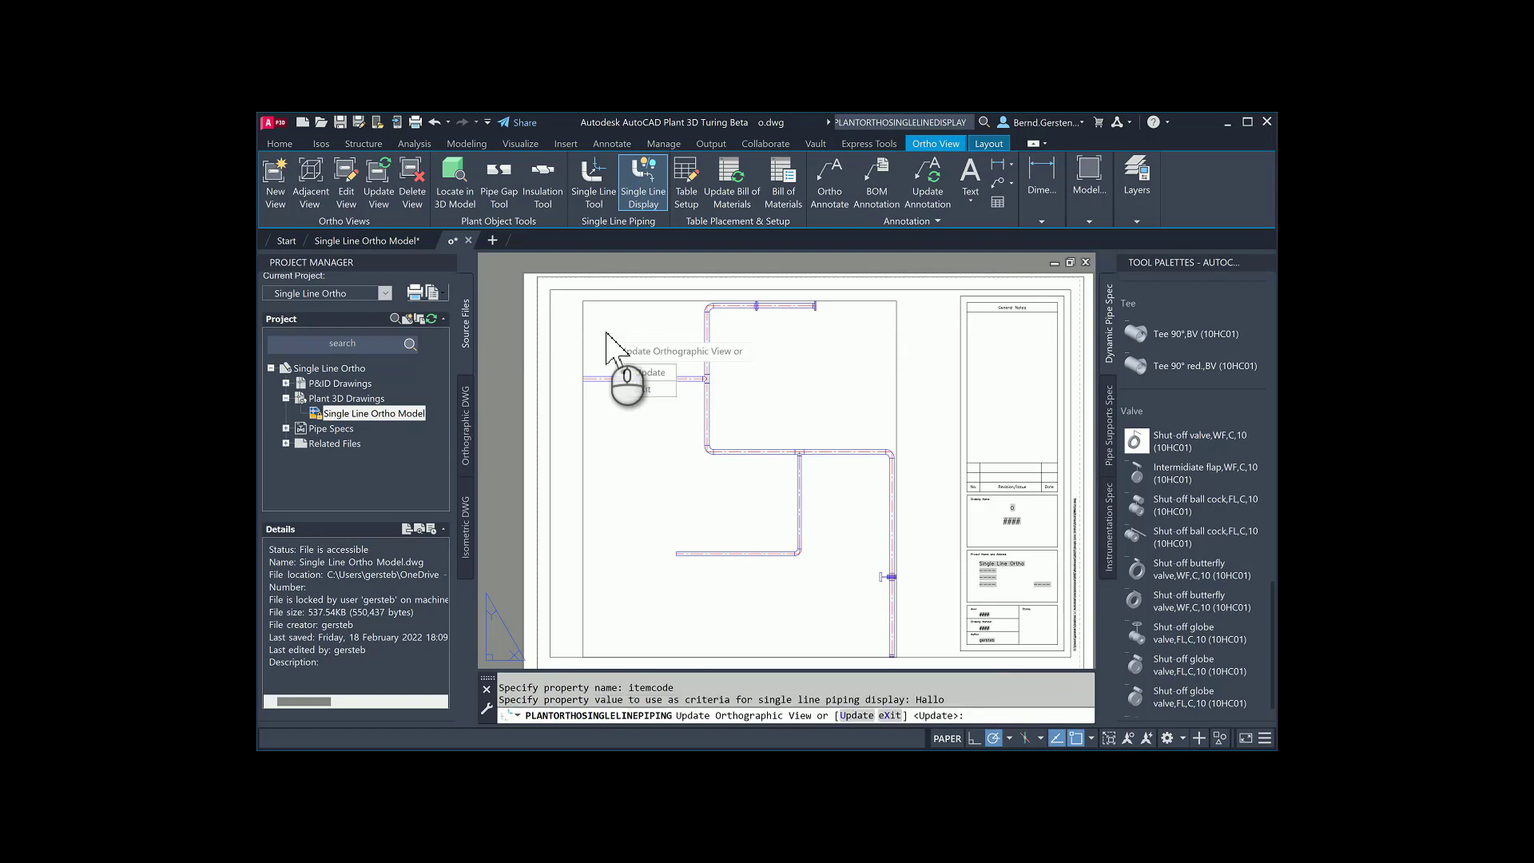
key("Return")
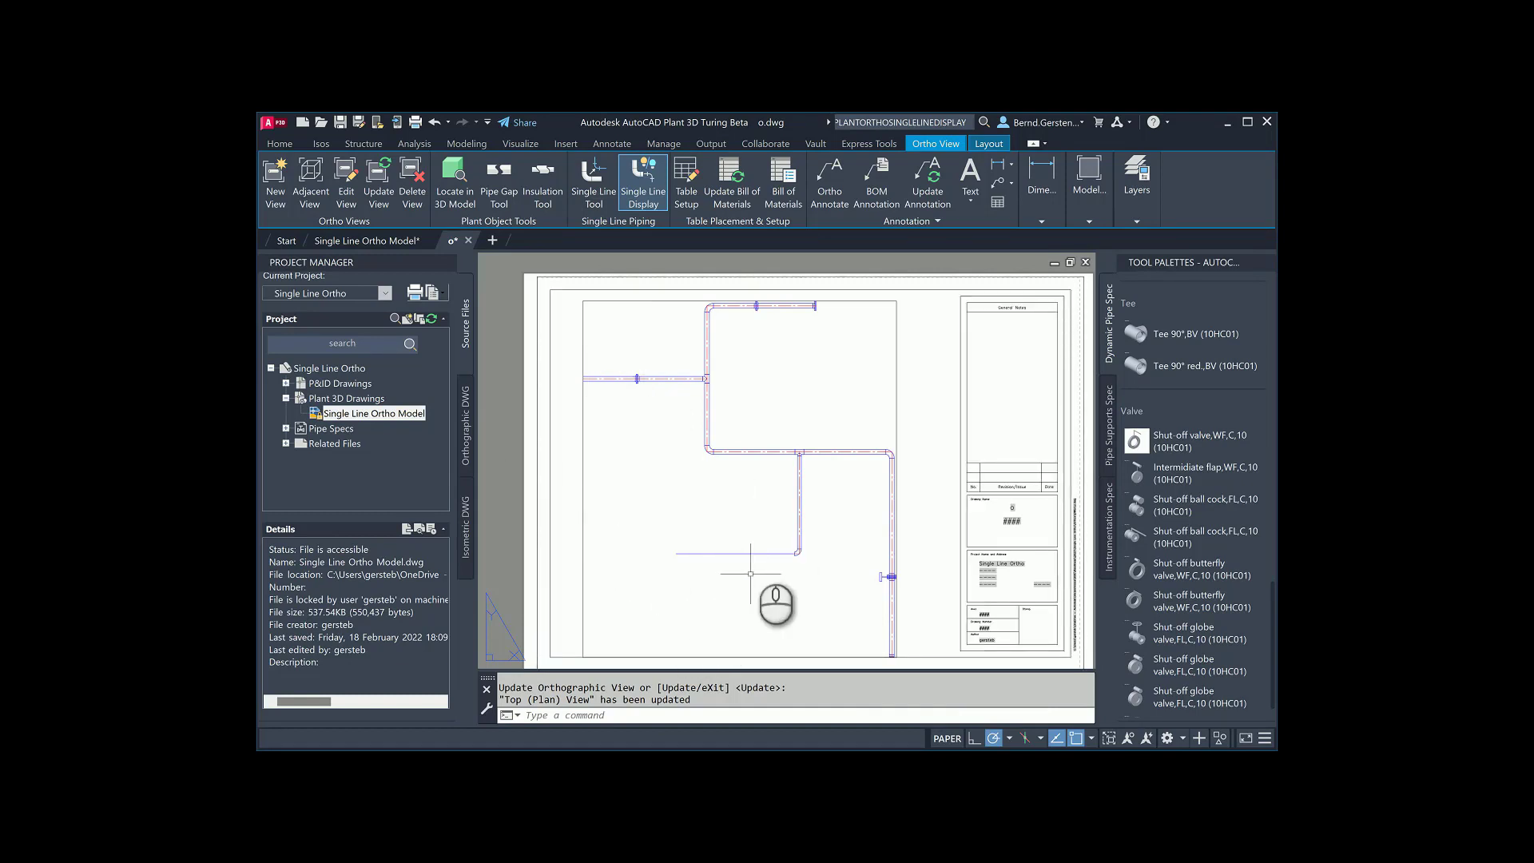
- Return all piping in the top plan view to double line display and update the view
left_click(582, 188)
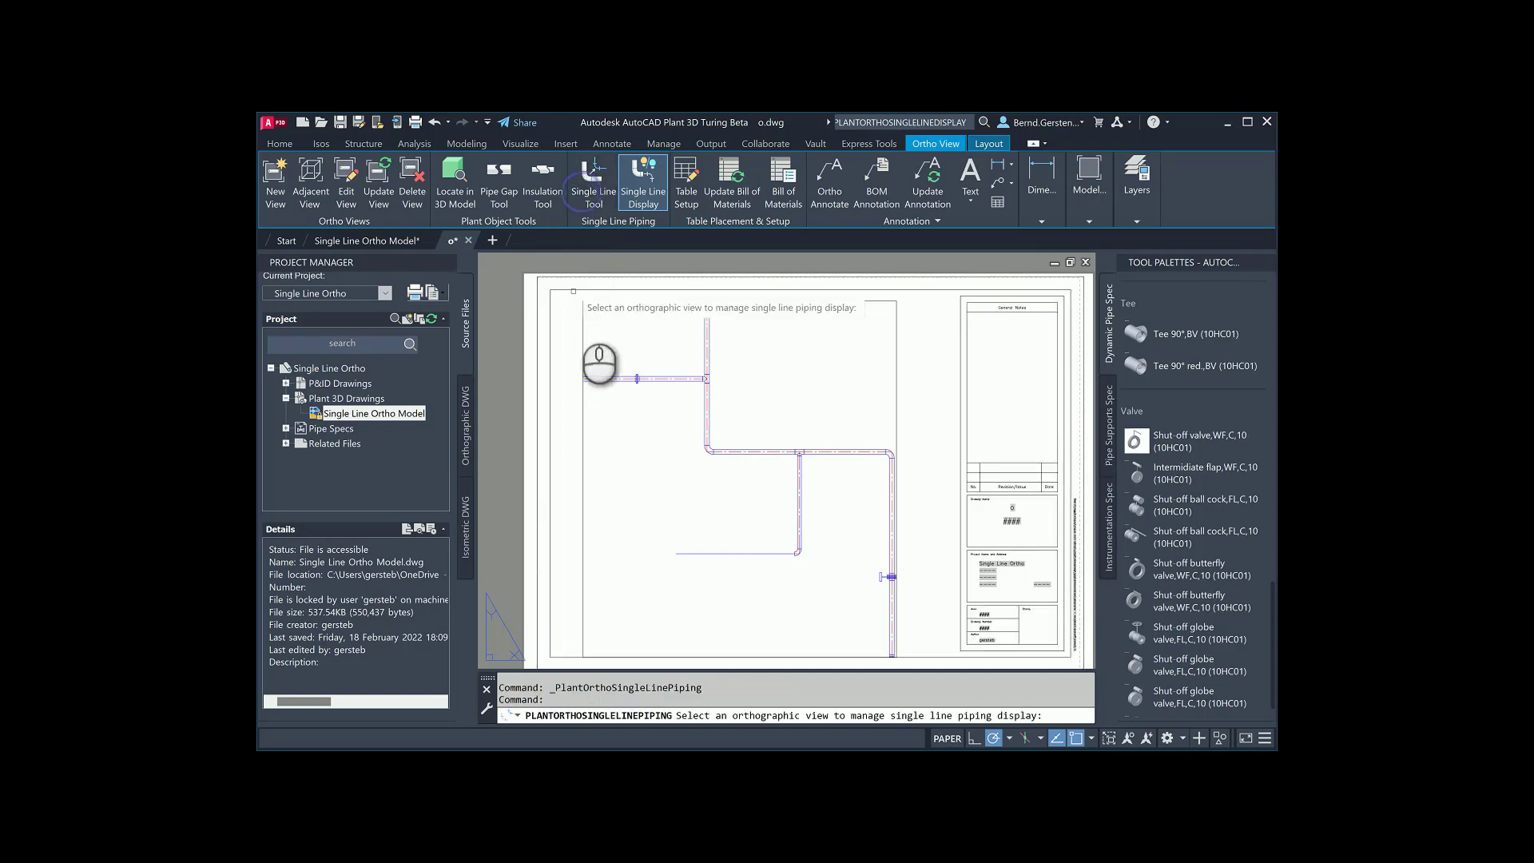
left_click(629, 301)
left_click(671, 424)
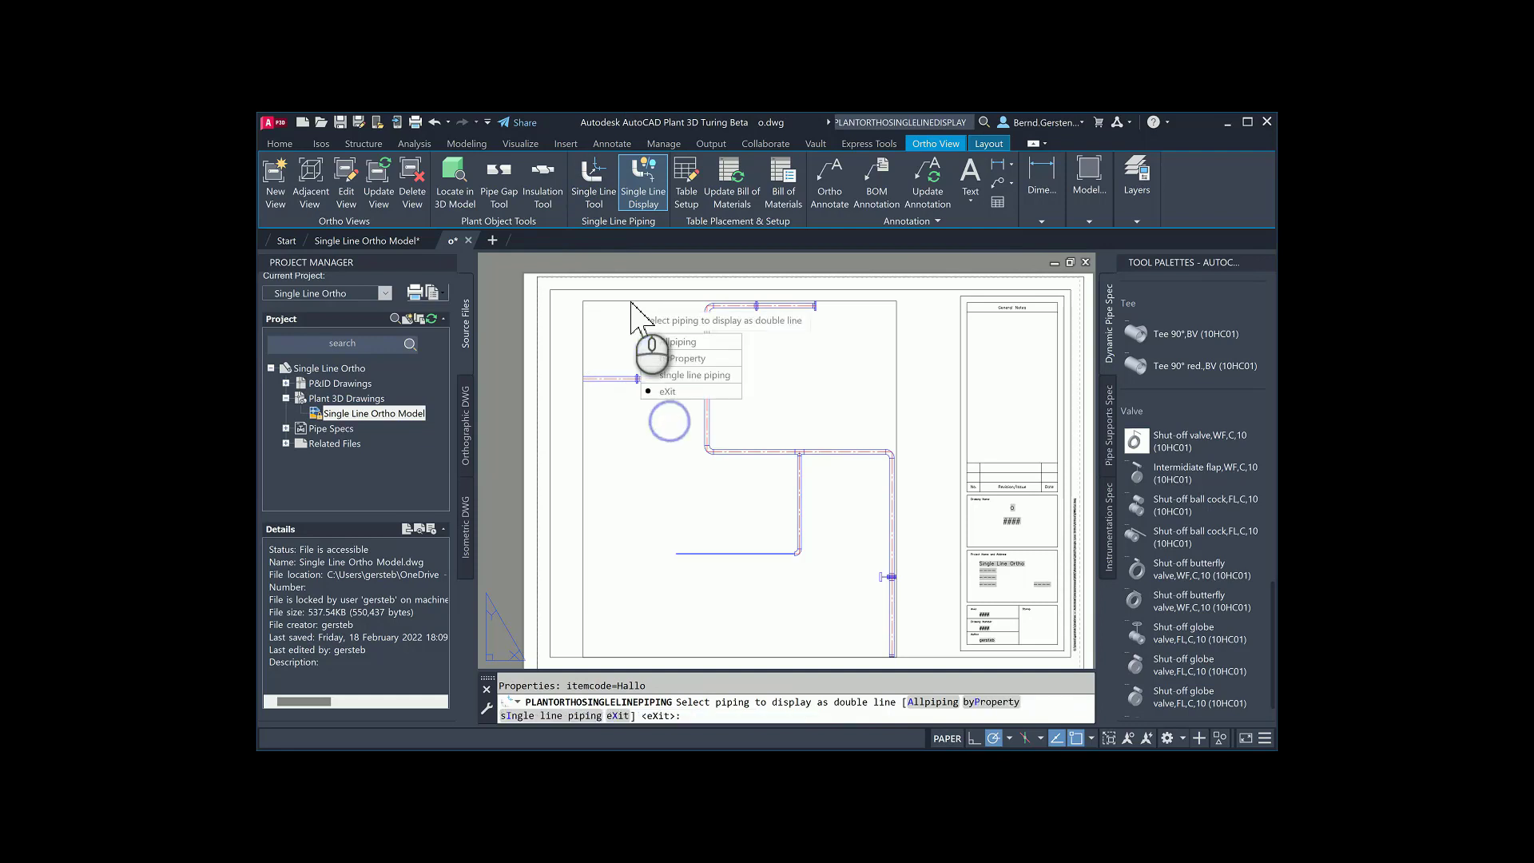
left_click(657, 342)
left_click(657, 344)
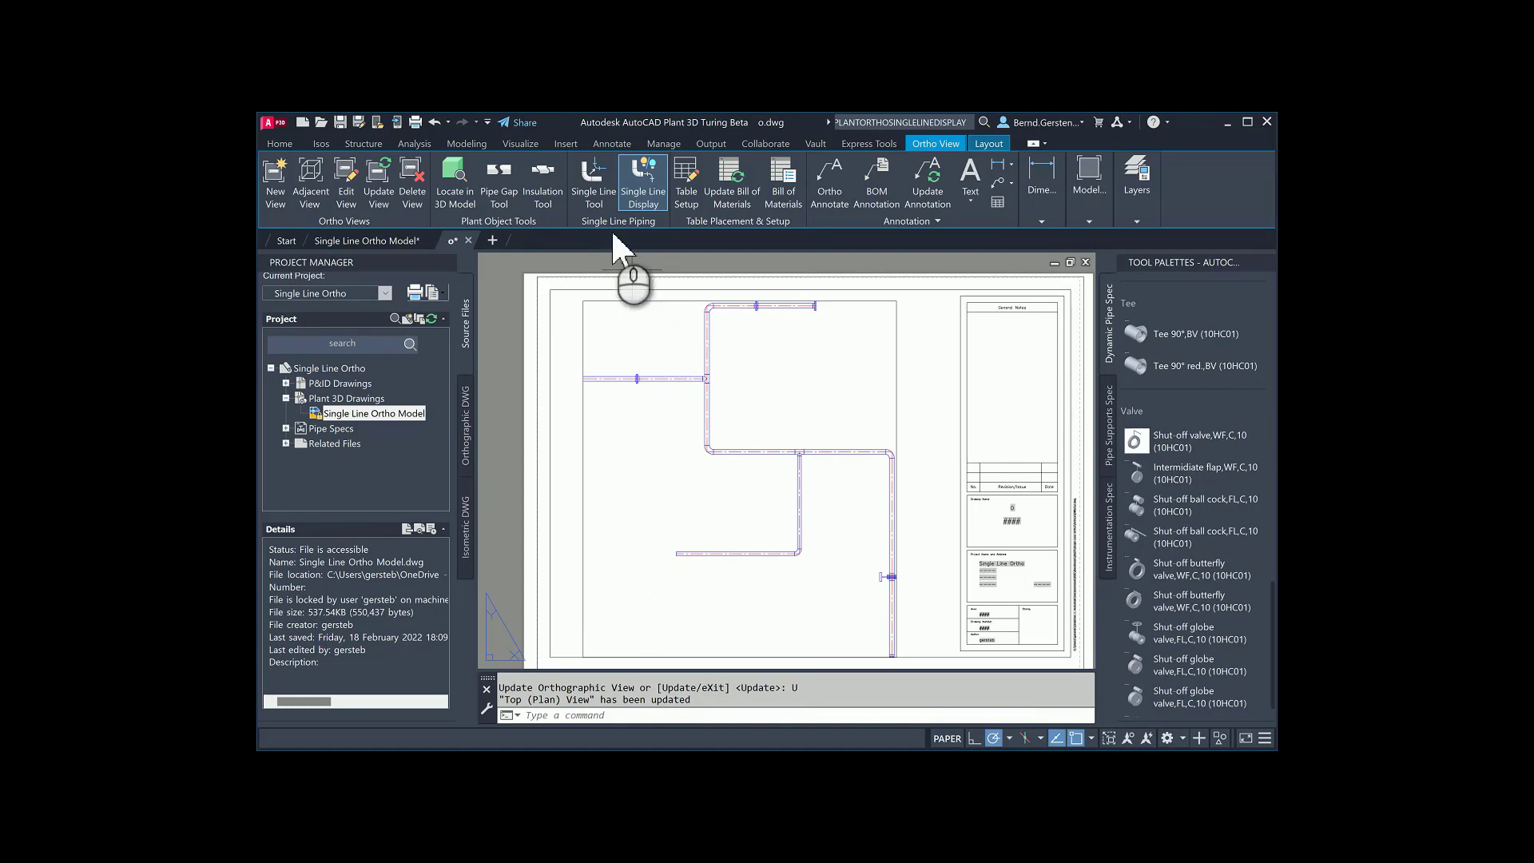
- Show the upper-left pipe run, including its top elbow and the horizontal branch, as single line by selection and update the view
left_click(595, 196)
left_click(609, 302)
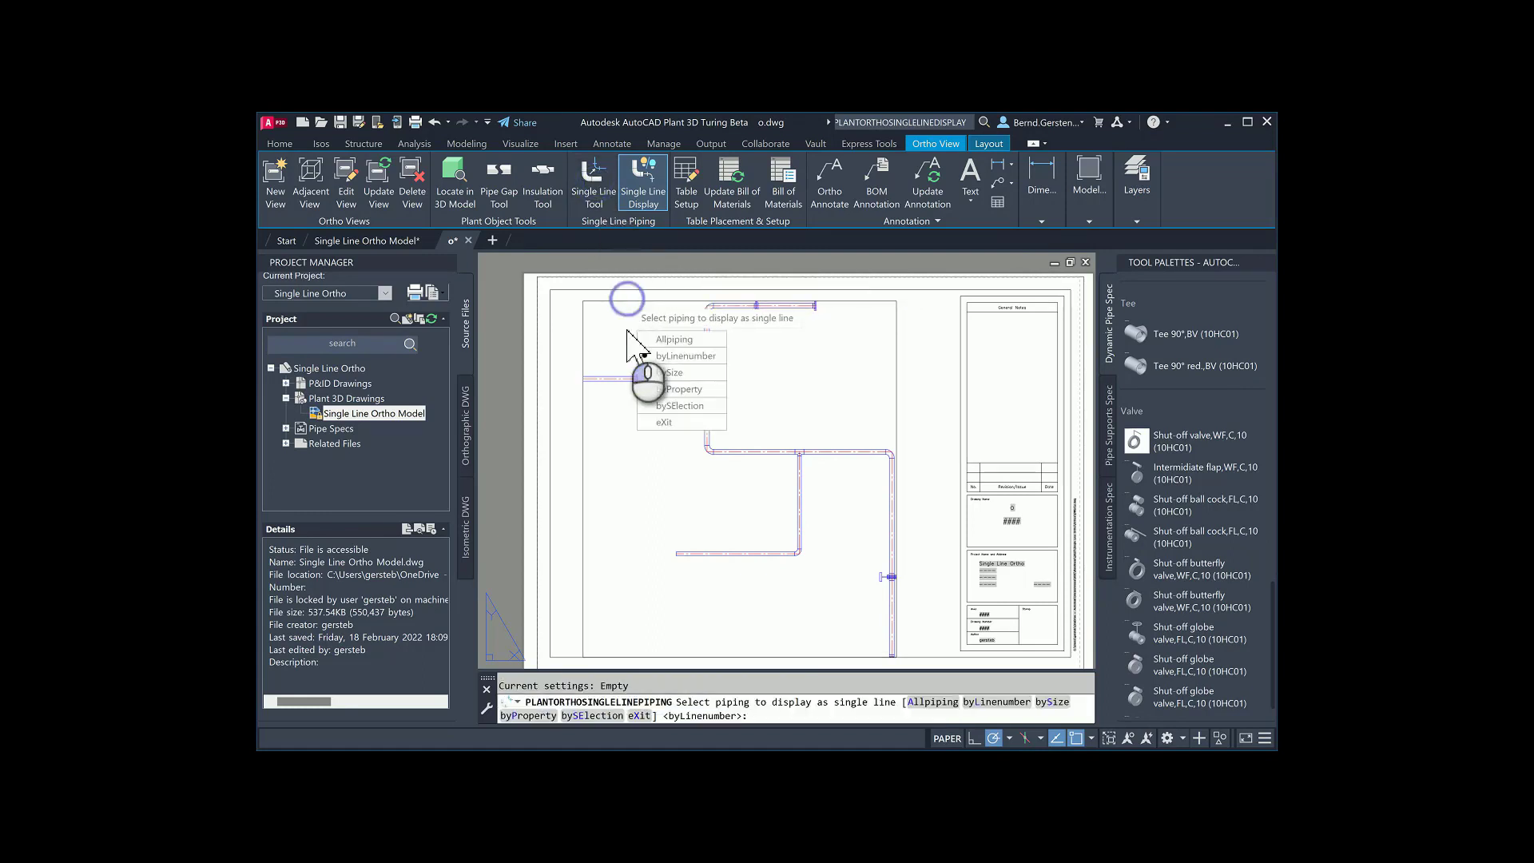
left_click(663, 406)
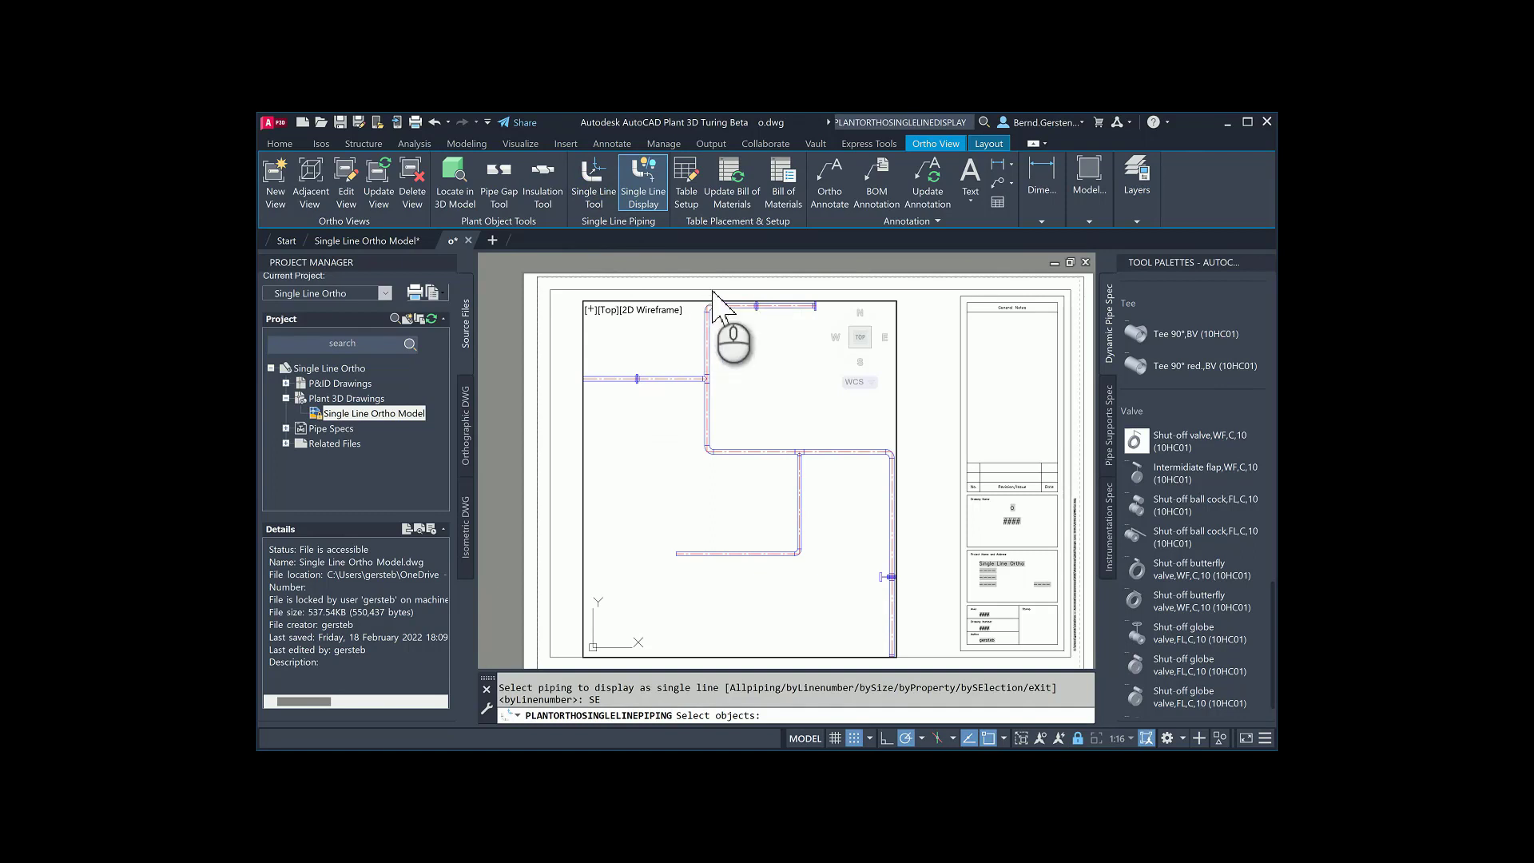
left_click(719, 304)
left_click(708, 306)
left_click(747, 349)
left_click(620, 425)
right_click(659, 355)
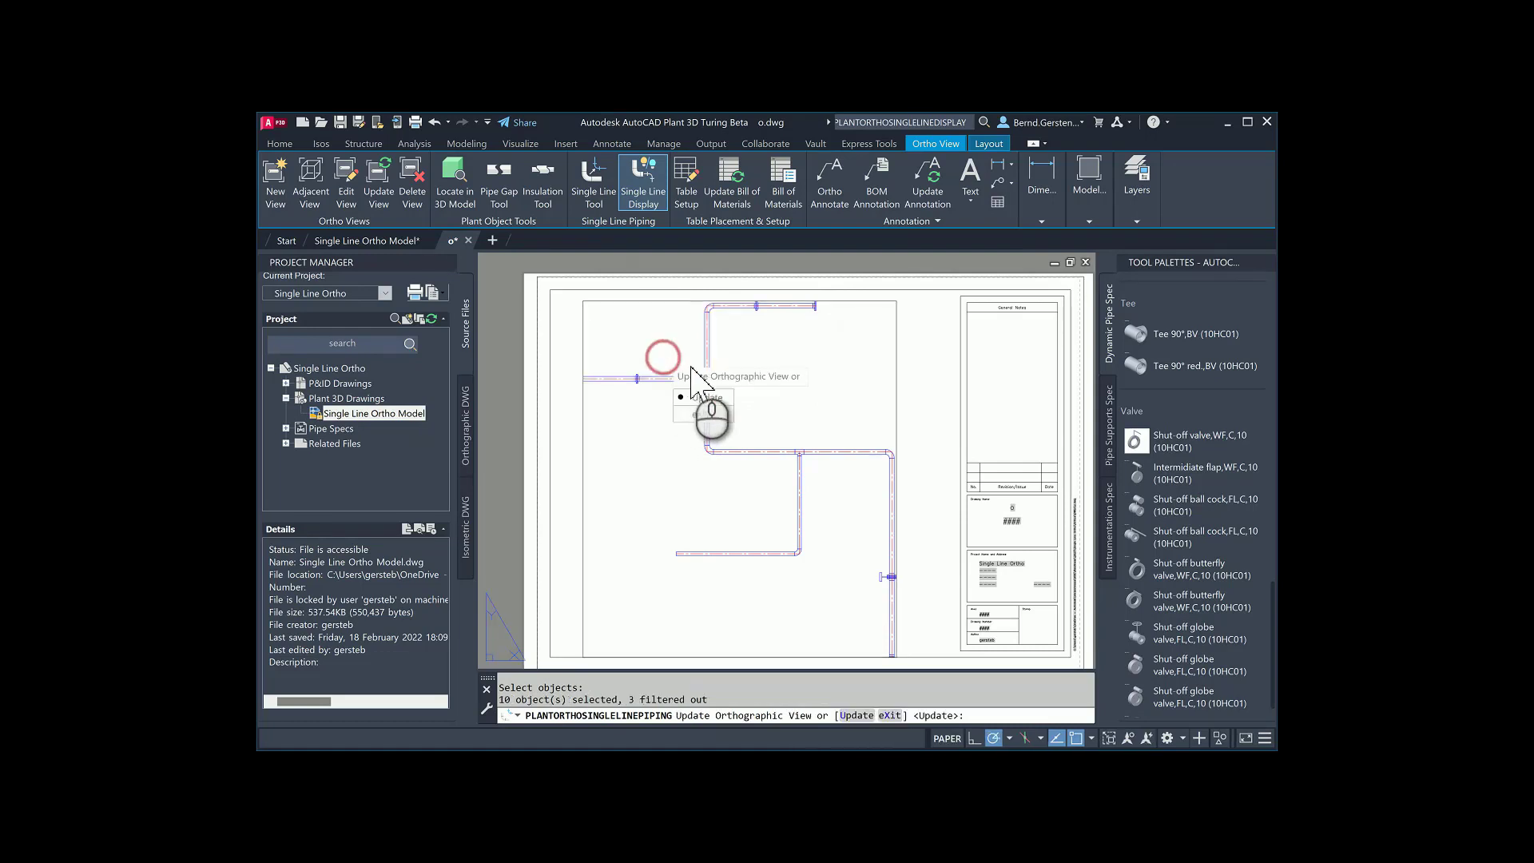
left_click(703, 398)
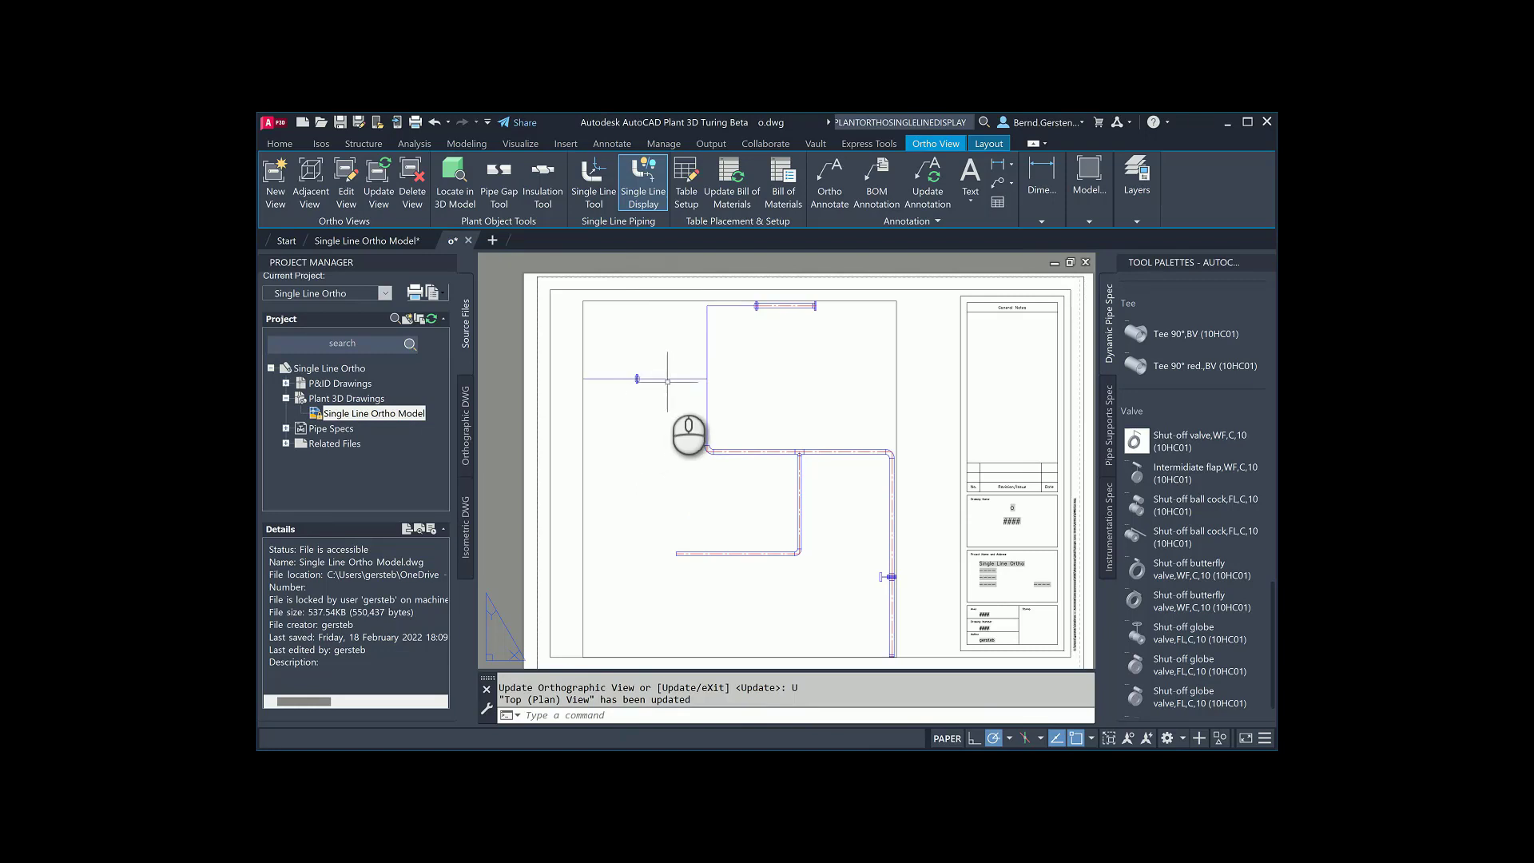
- Turn off single line display by setting PLANTORTHOSINGLELINEDISPLAY to 0 and highlight that value in the command history
left_click(641, 191)
key("F2")
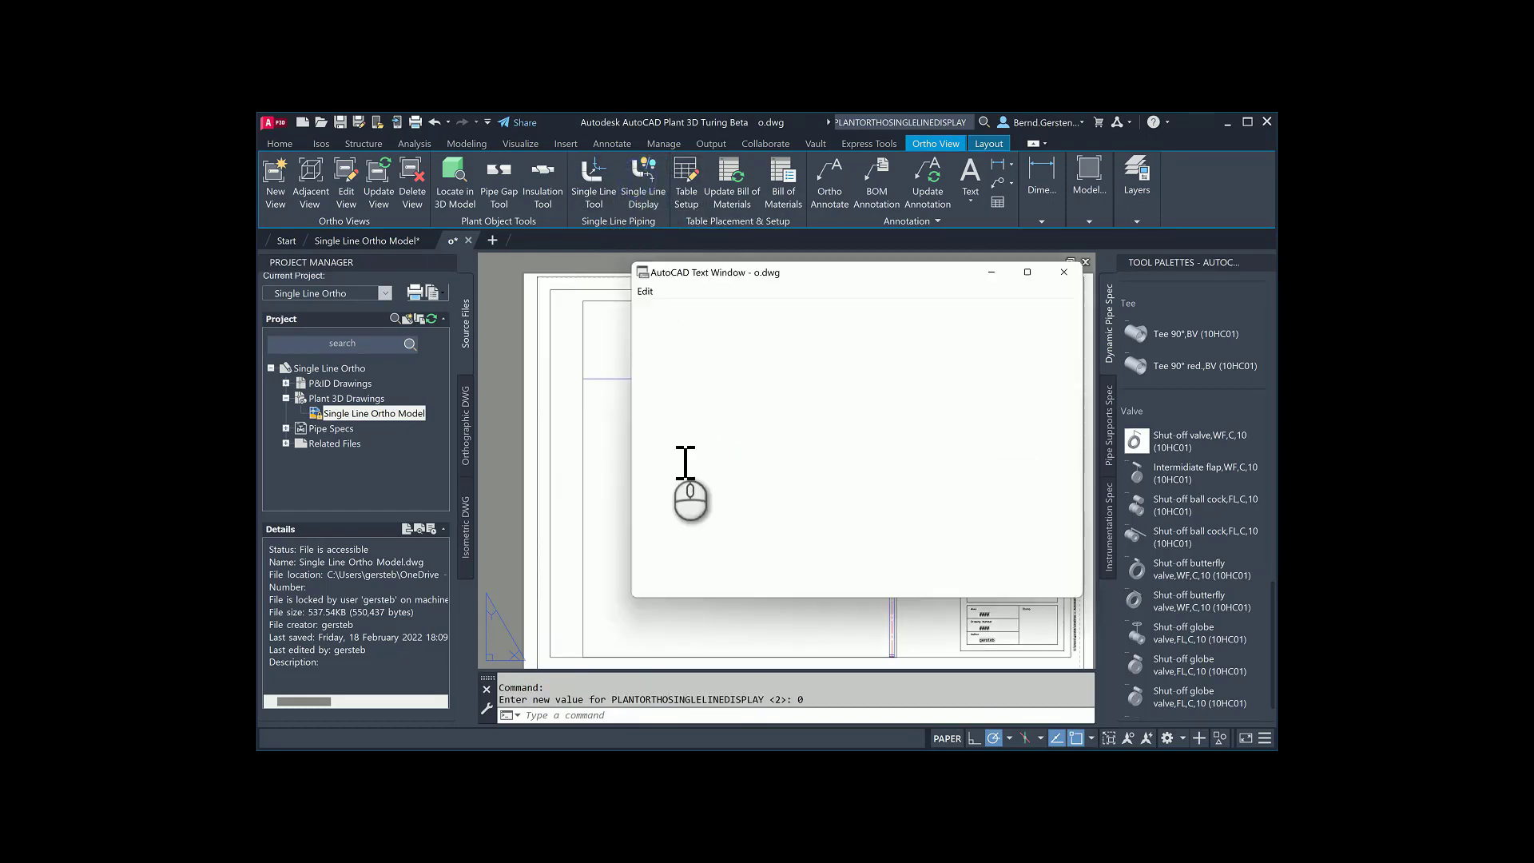
left_click_drag(918, 686, 896, 685)
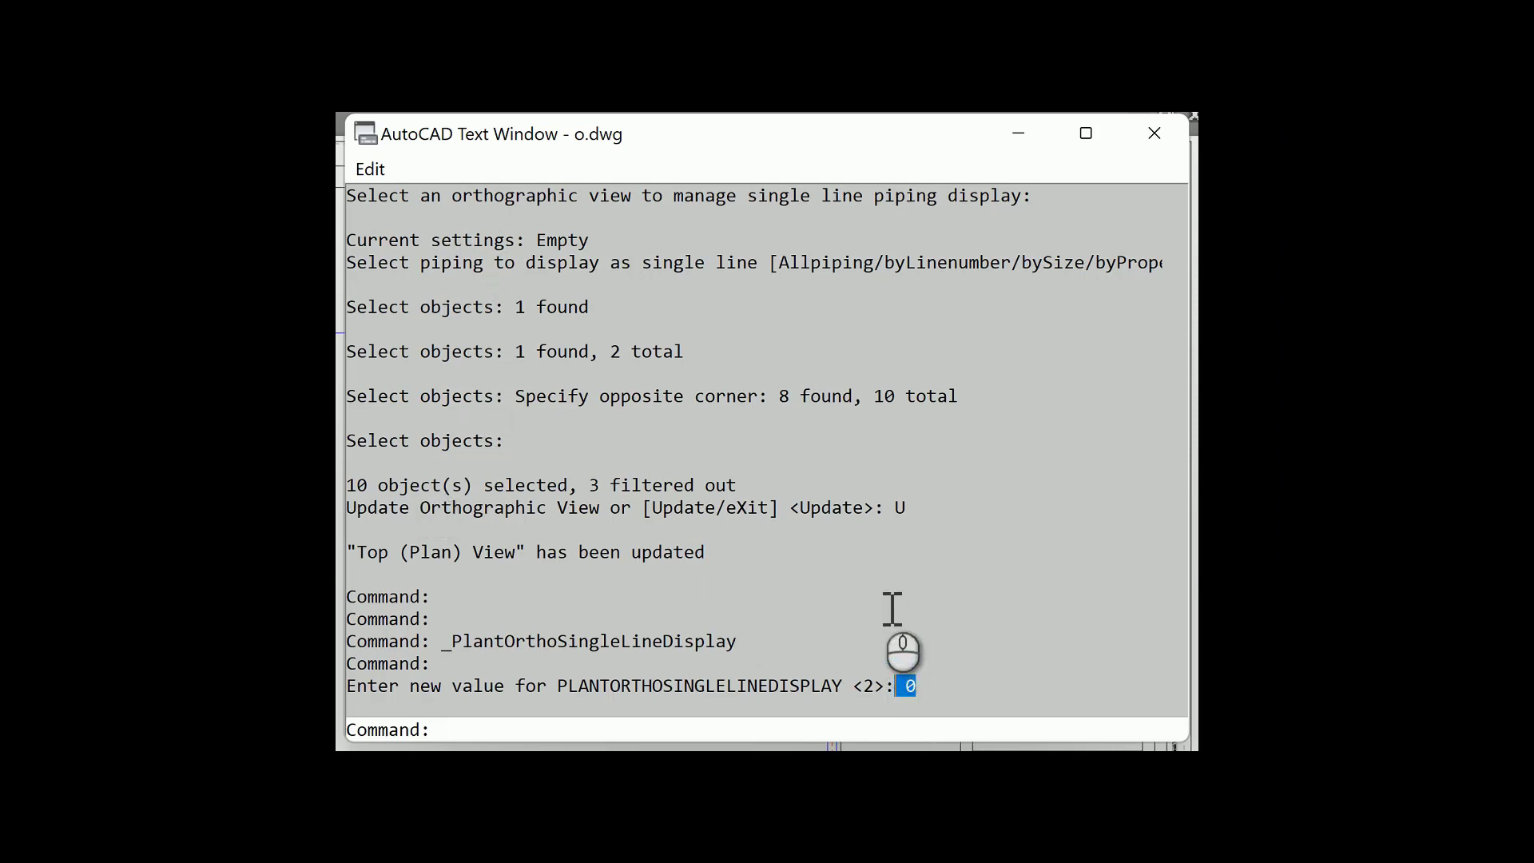
key("F2")
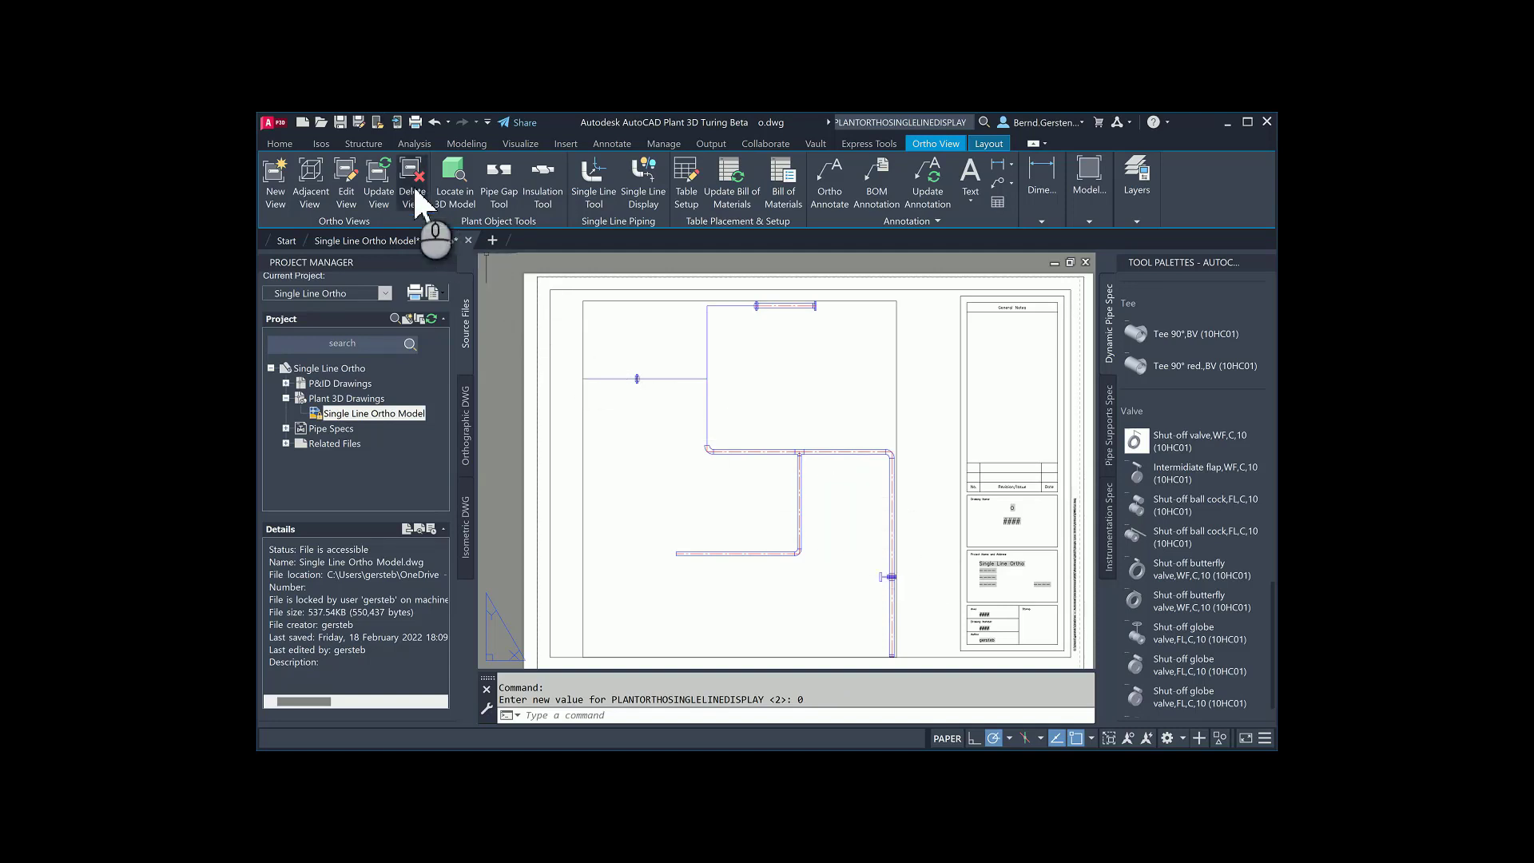
- Update the top plan view anyway although it is up to date
left_click(380, 179)
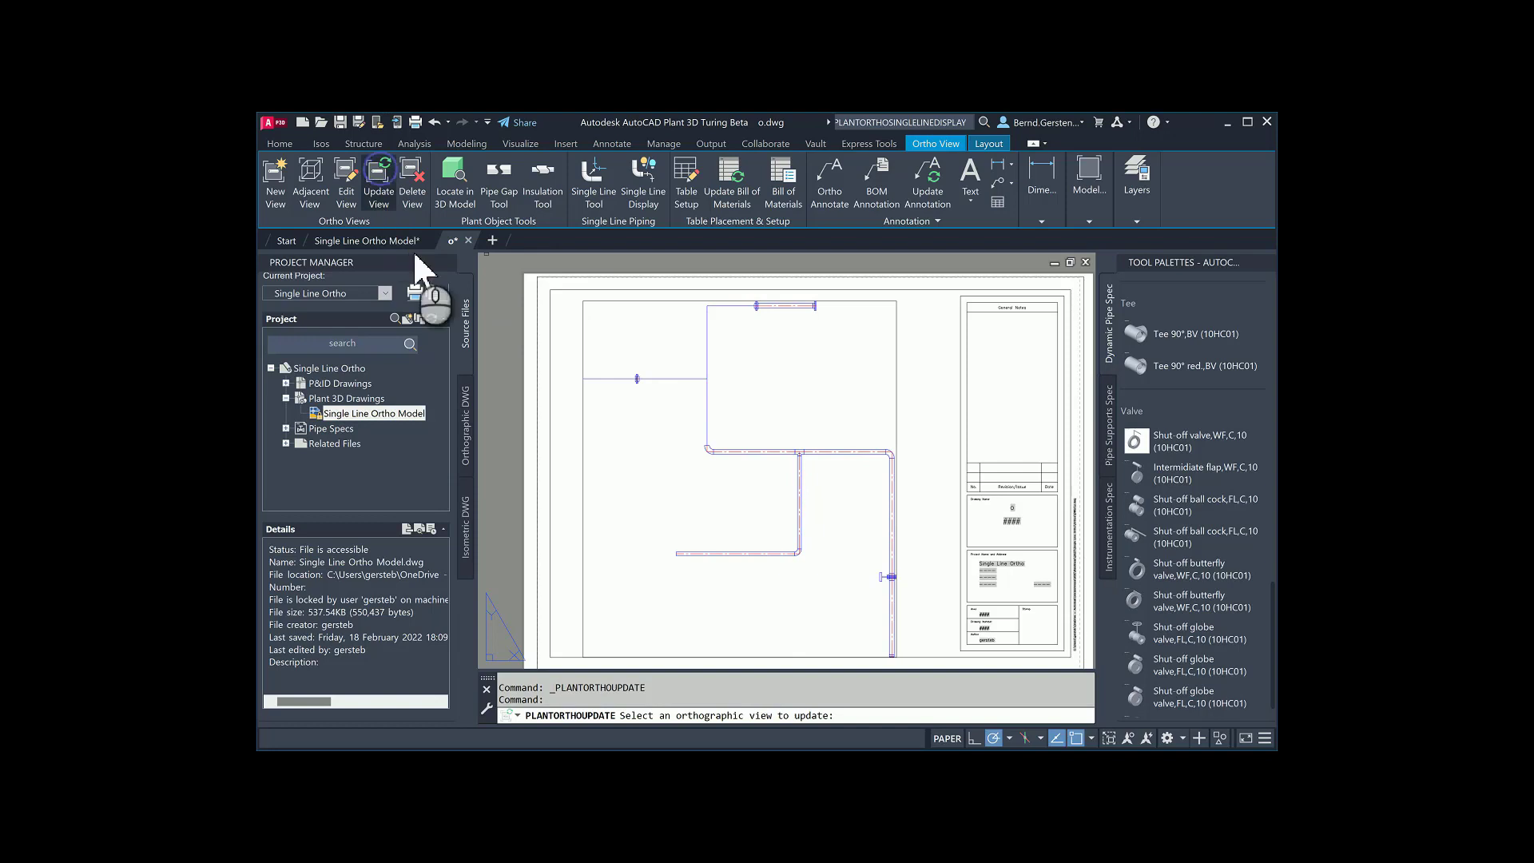
left_click(616, 301)
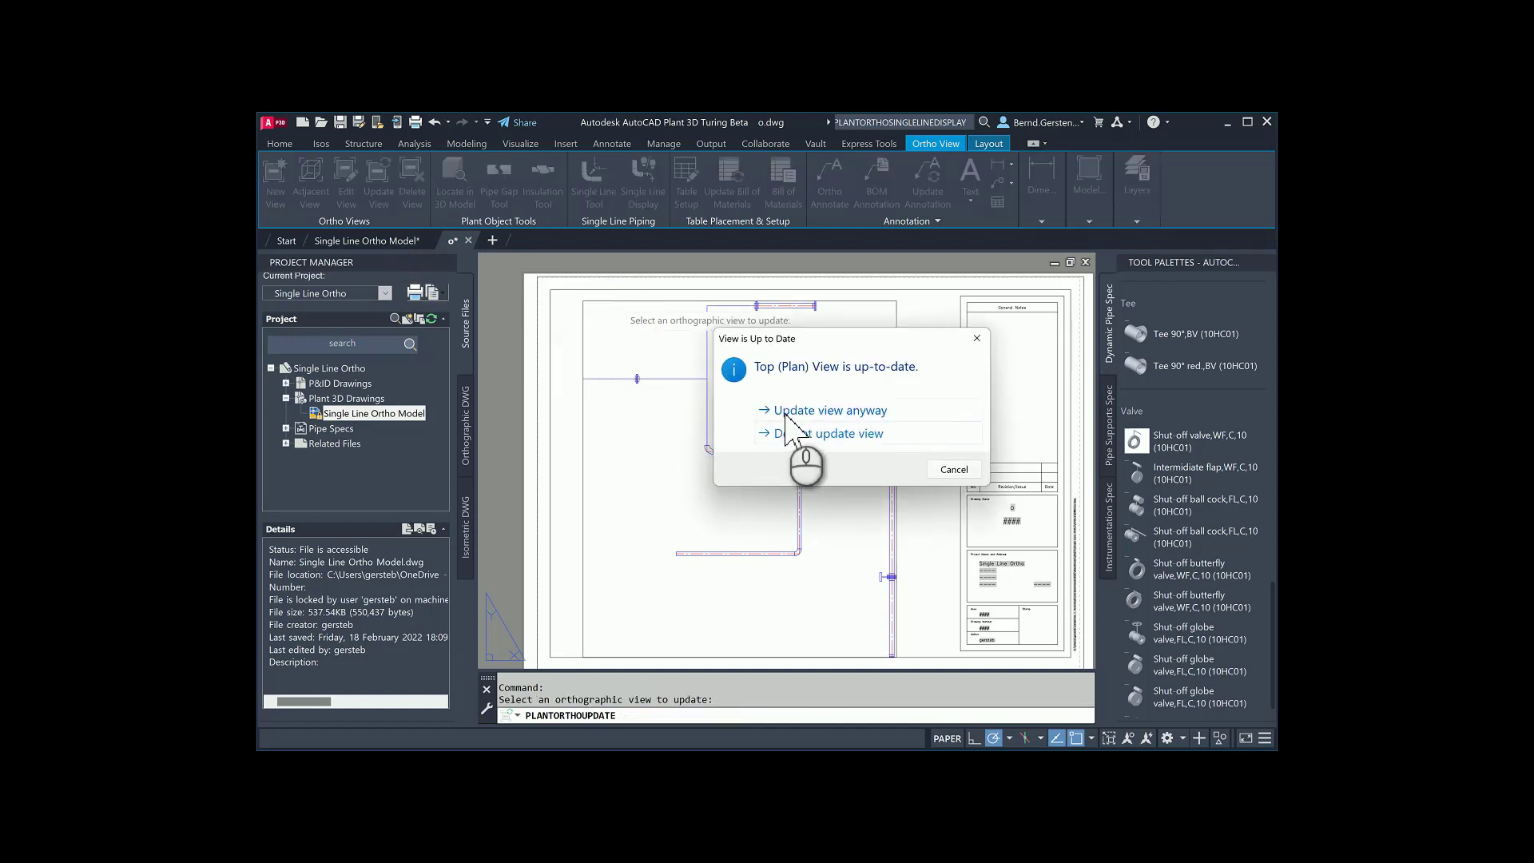
left_click(803, 432)
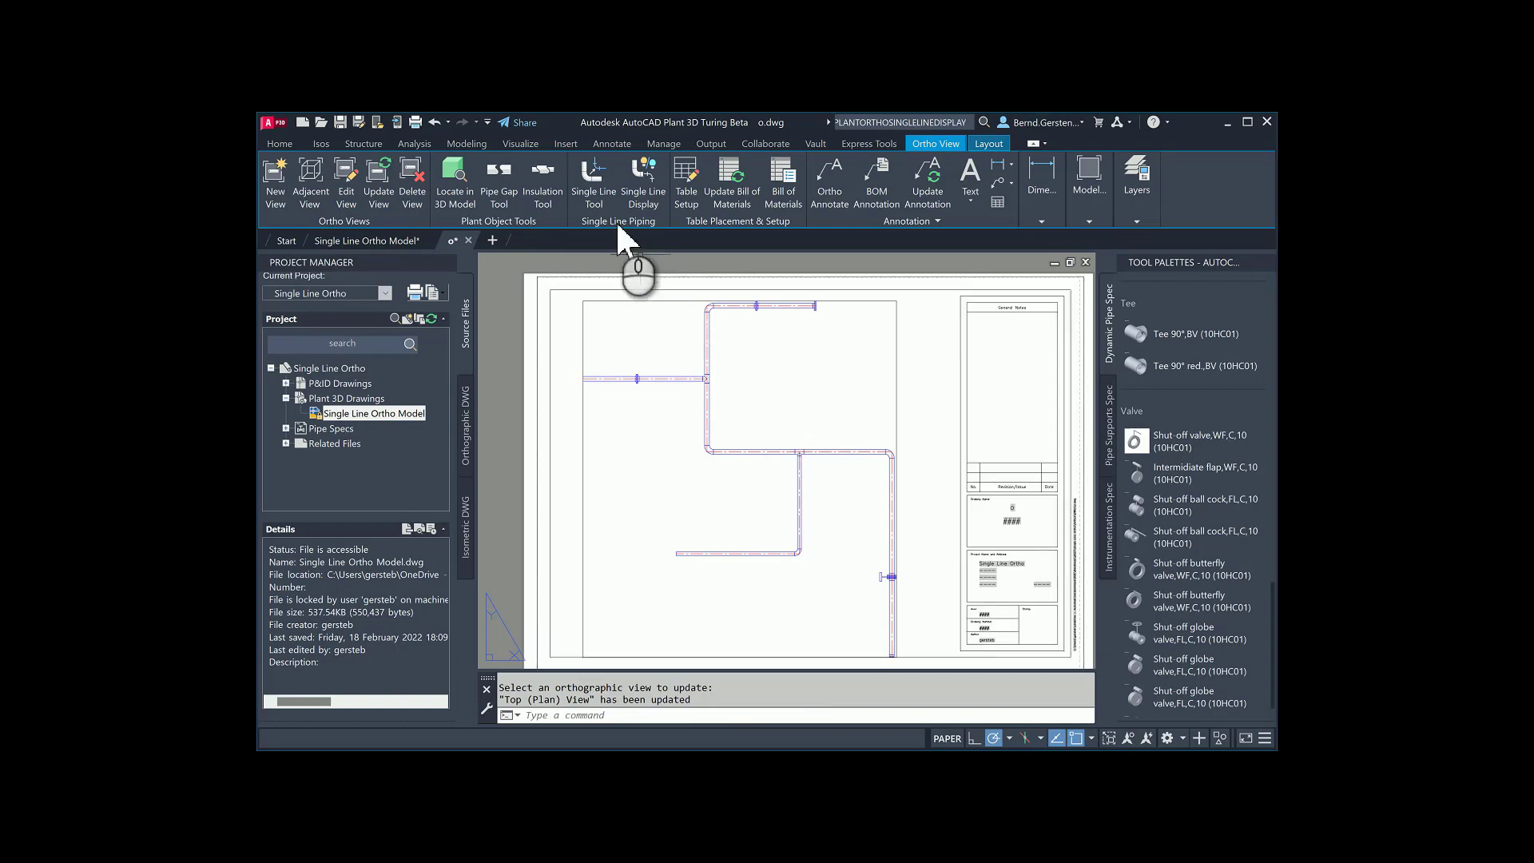
- Turn single line display back on with PLANTORTHOSINGLELINEDISPLAY at 2 and highlight that value in the command history
left_click(646, 184)
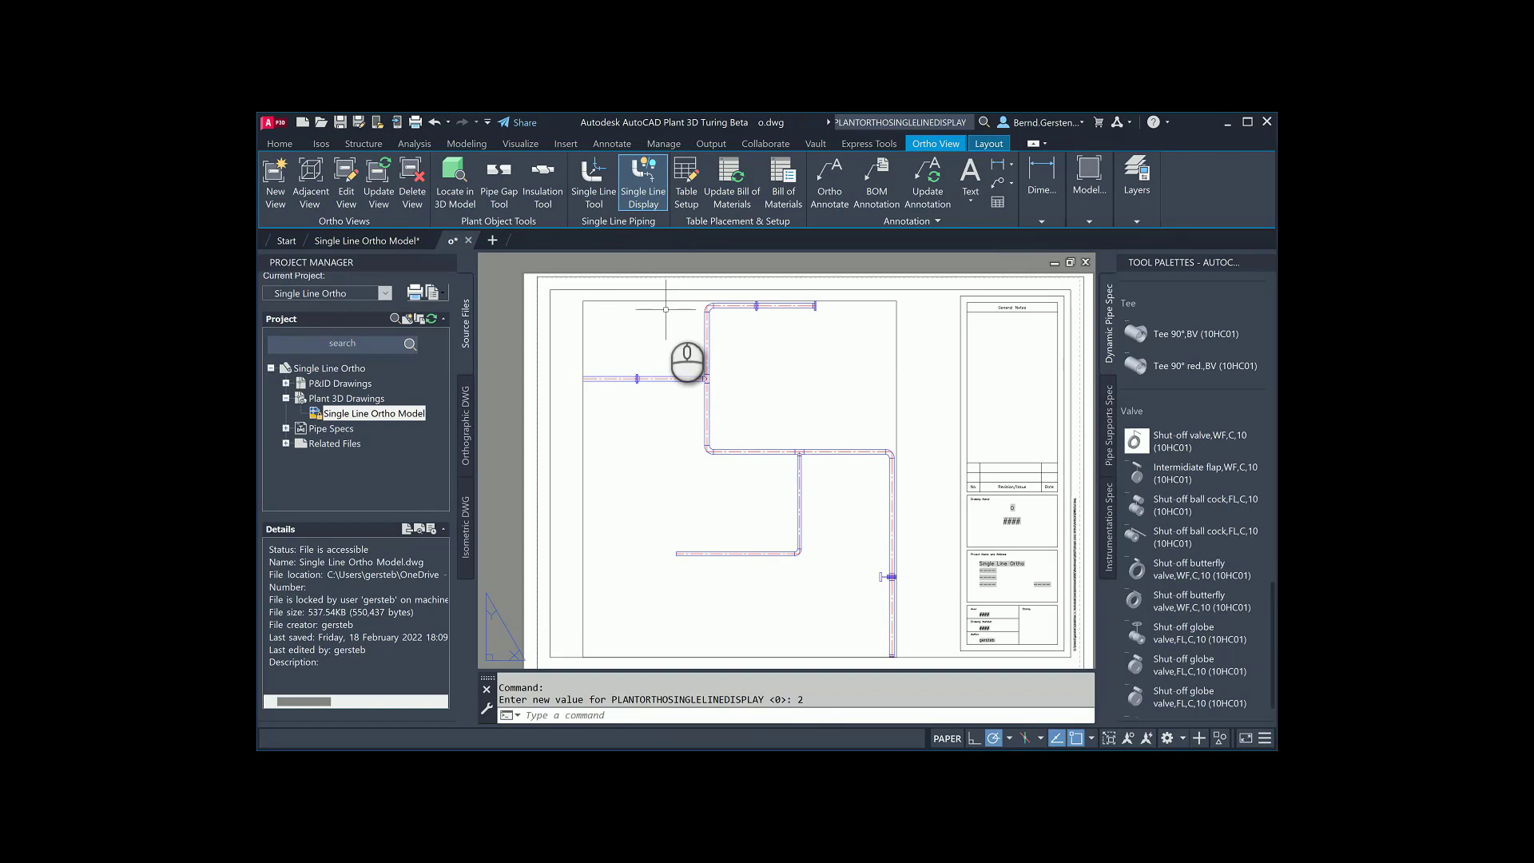
key("F2")
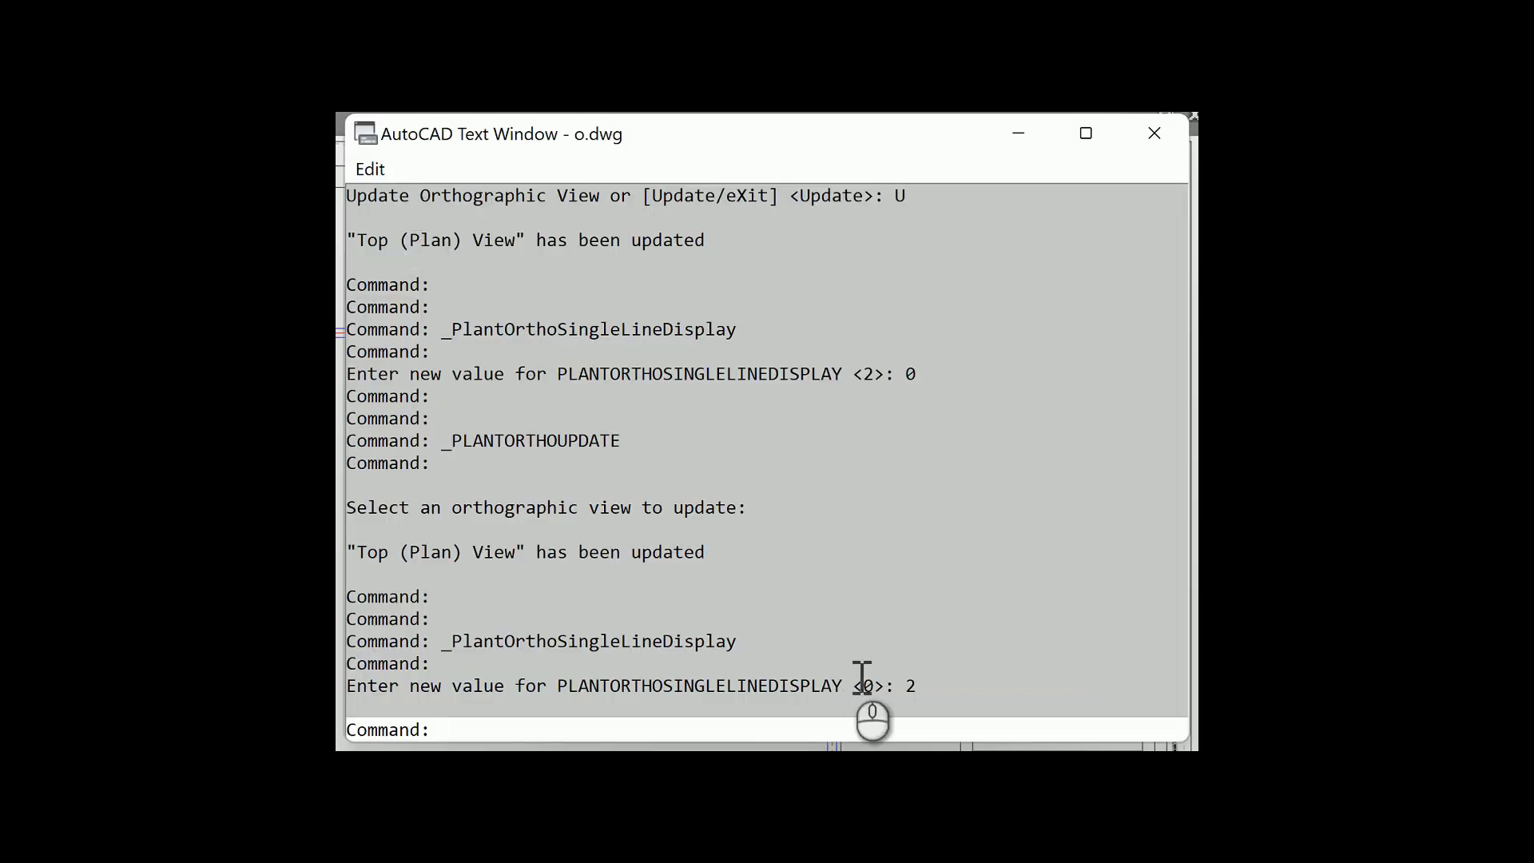
double_click(912, 687)
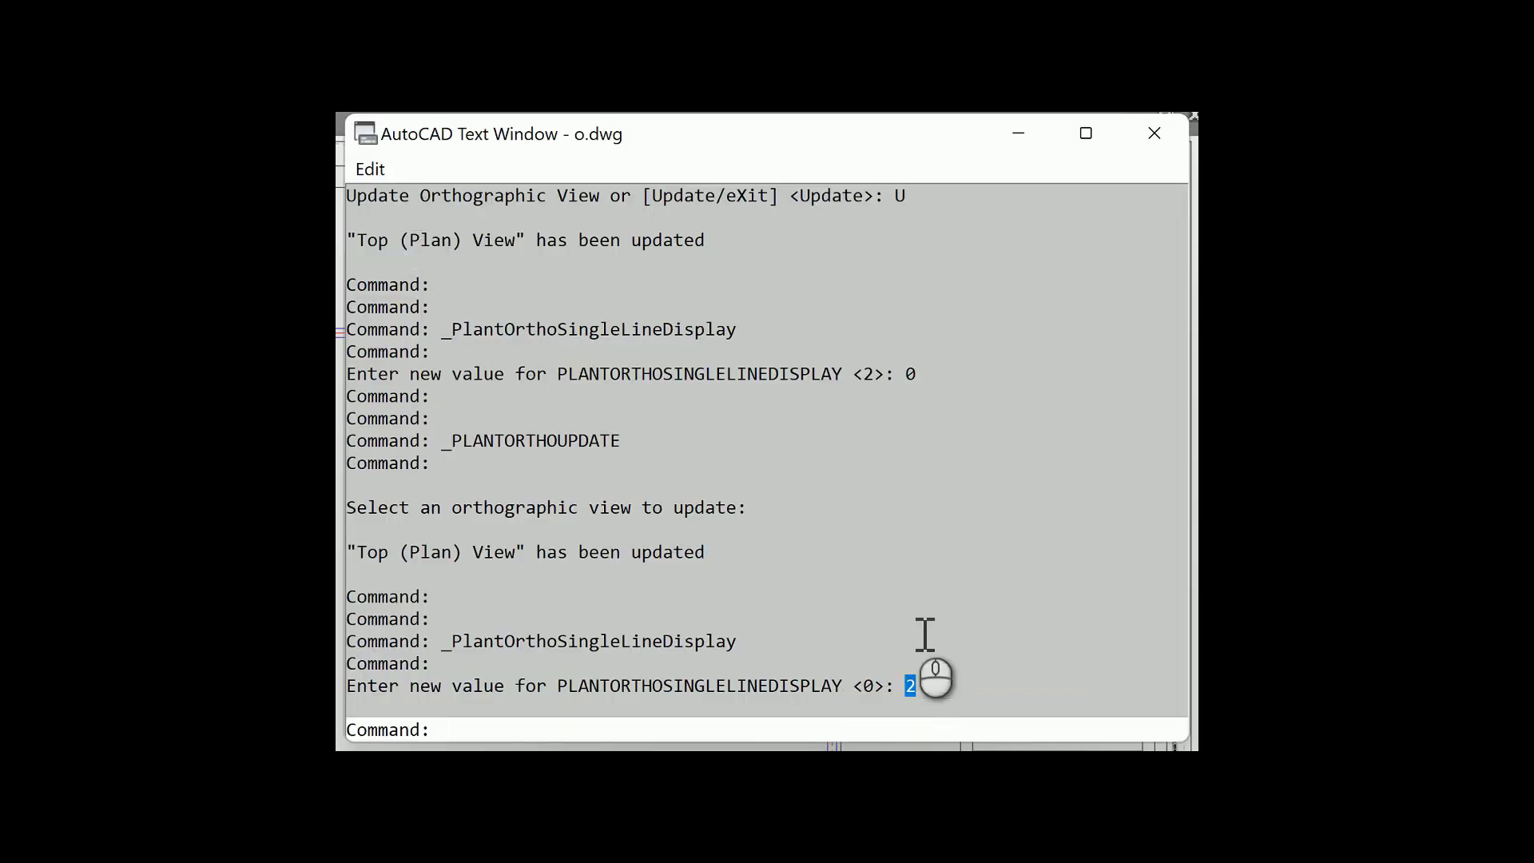
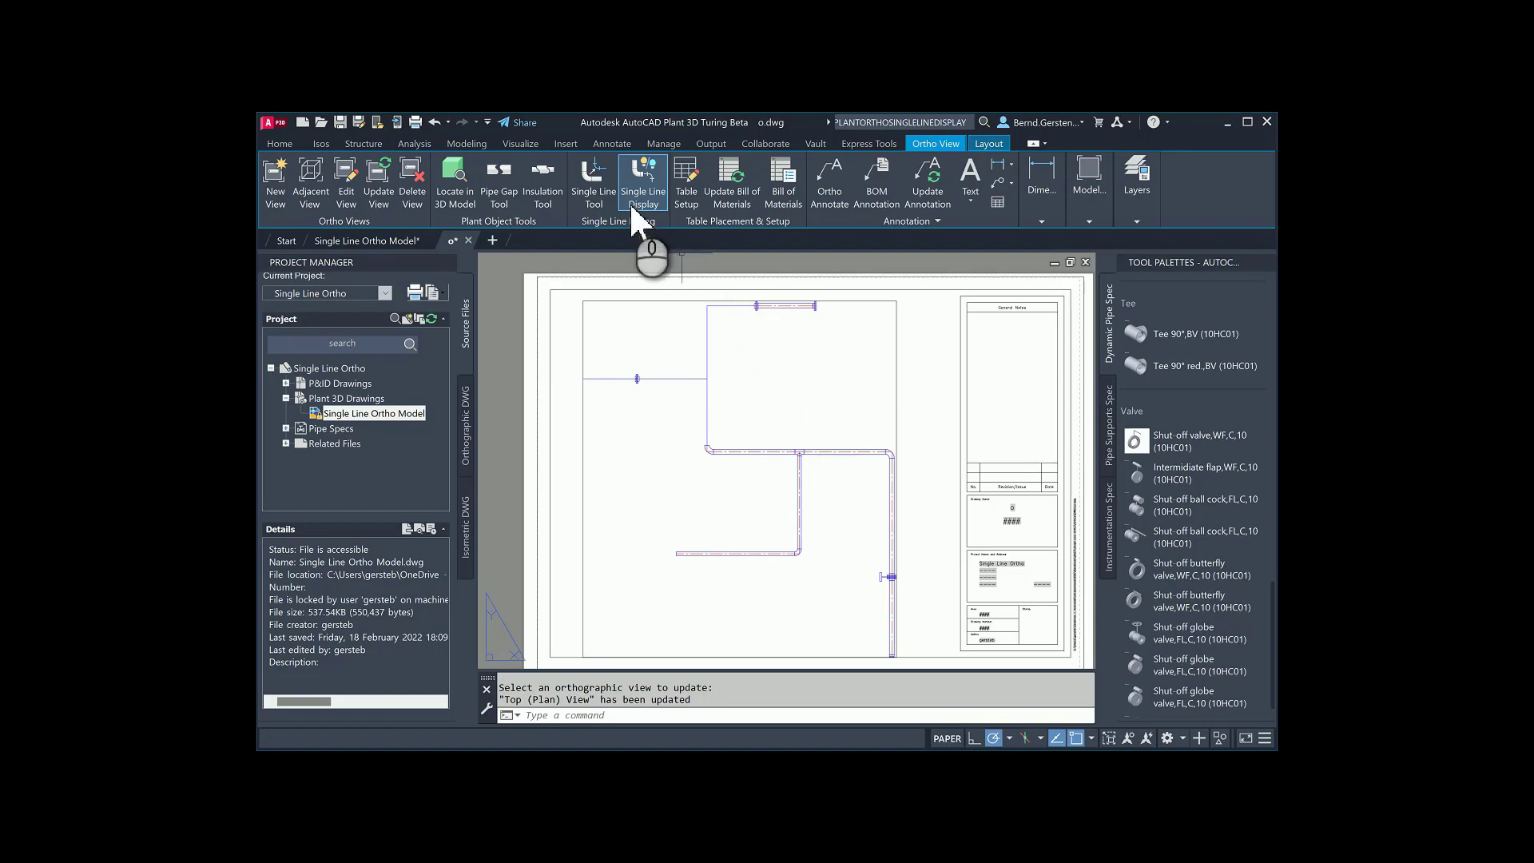
- Add the lower-left elbow and the horizontal pipe up to the tee to the single line display by selection, and update the view
left_click(589, 188)
left_click(624, 353)
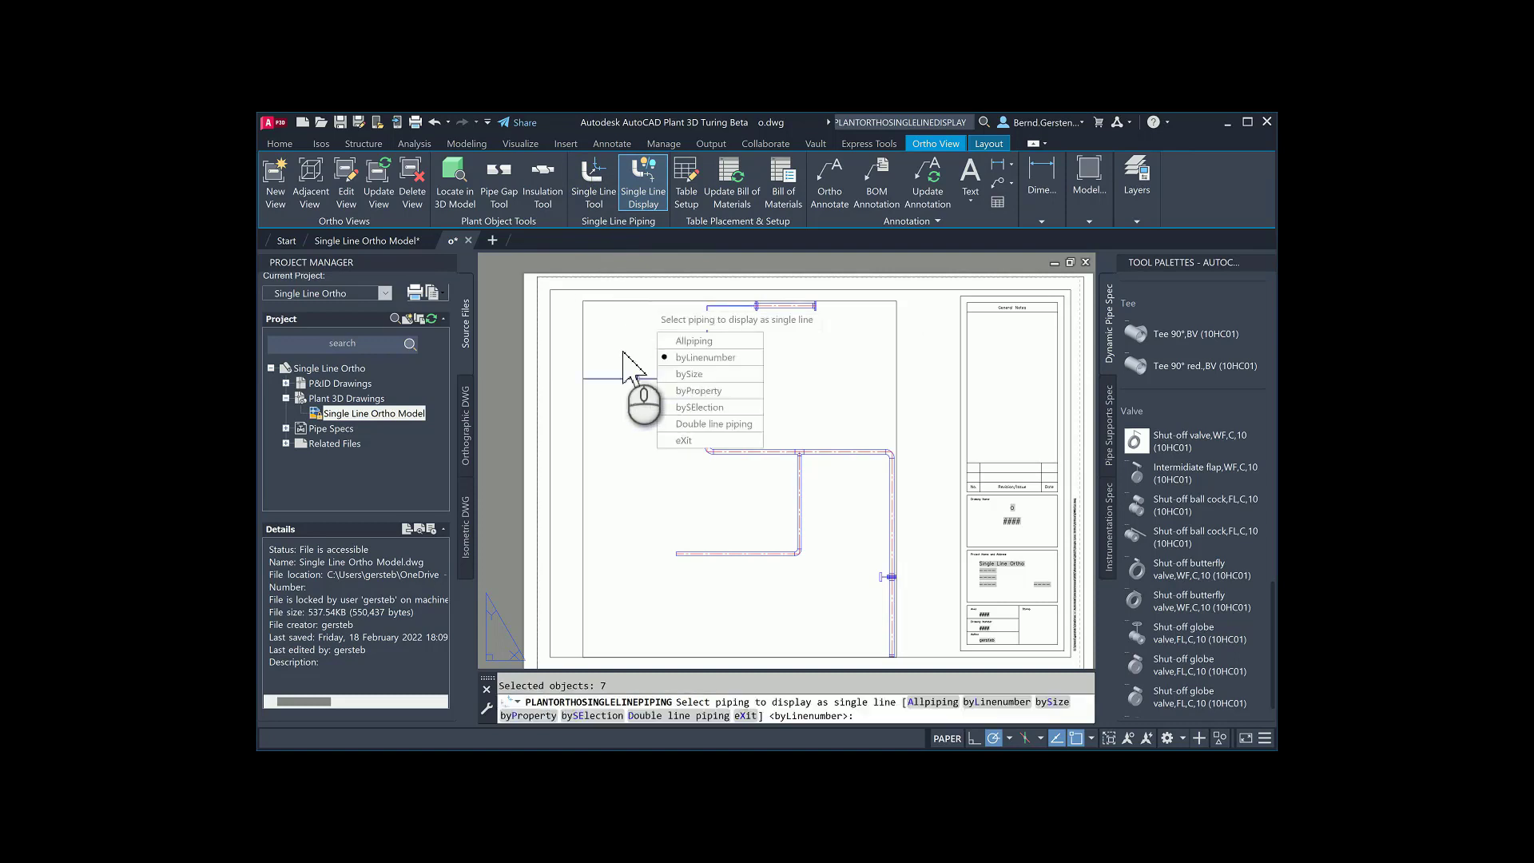
left_click(708, 407)
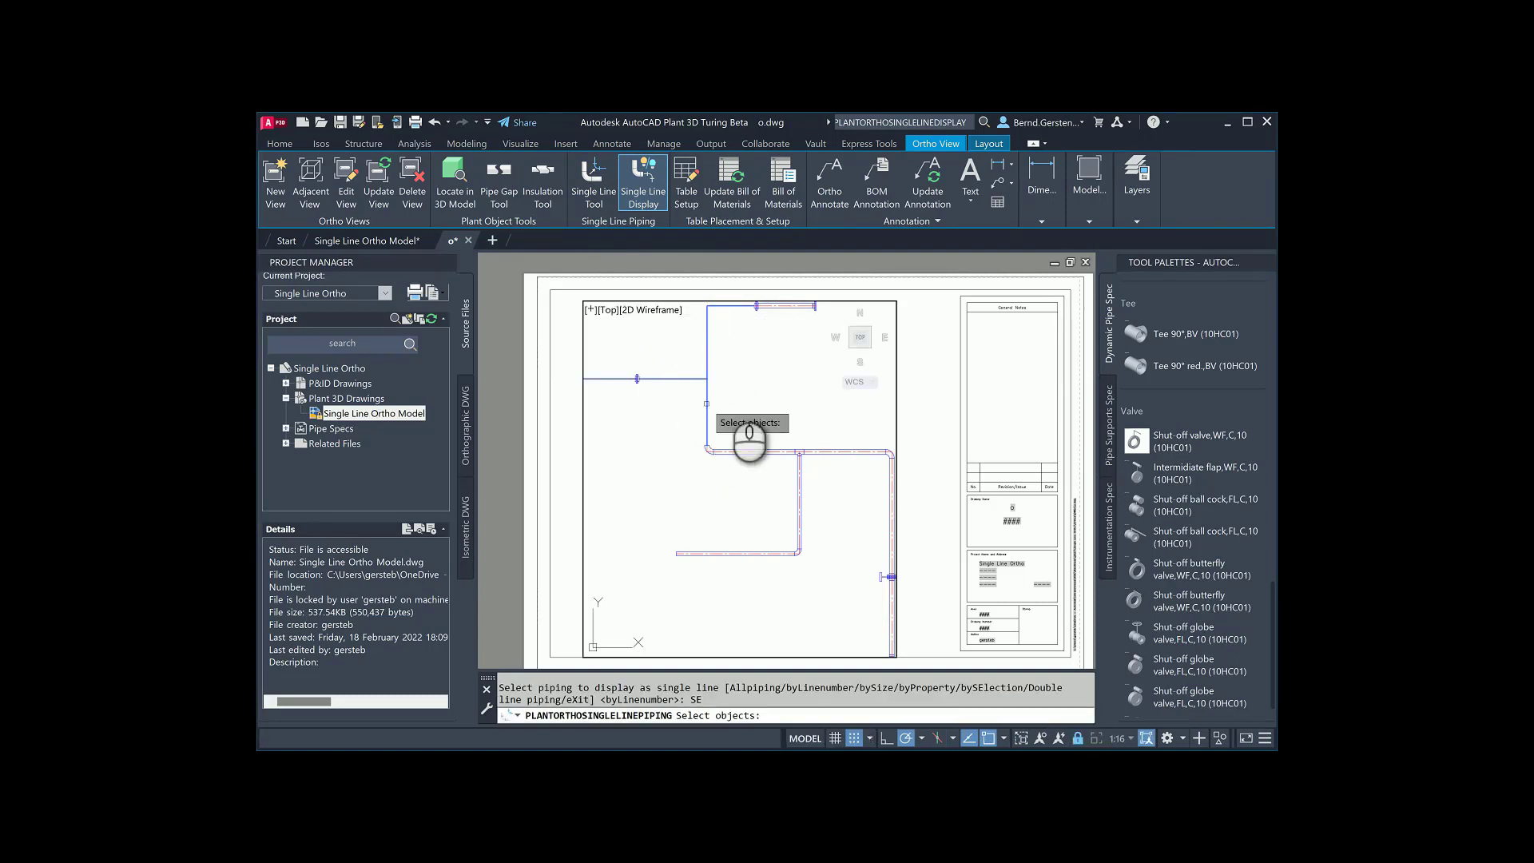
left_click(823, 472)
left_click(665, 498)
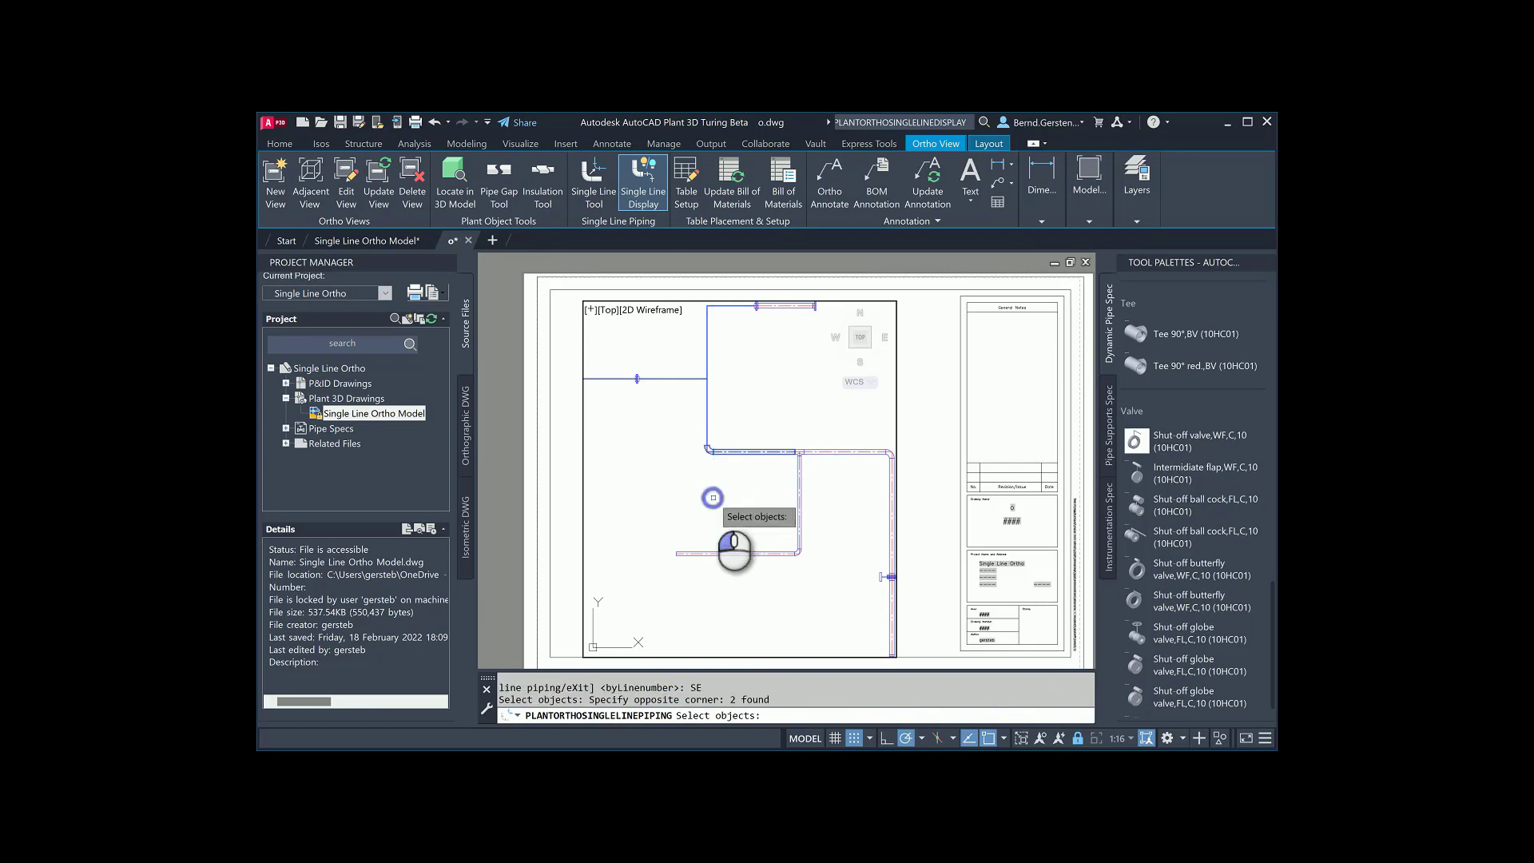
right_click(666, 498)
left_click(703, 526)
left_click(656, 331)
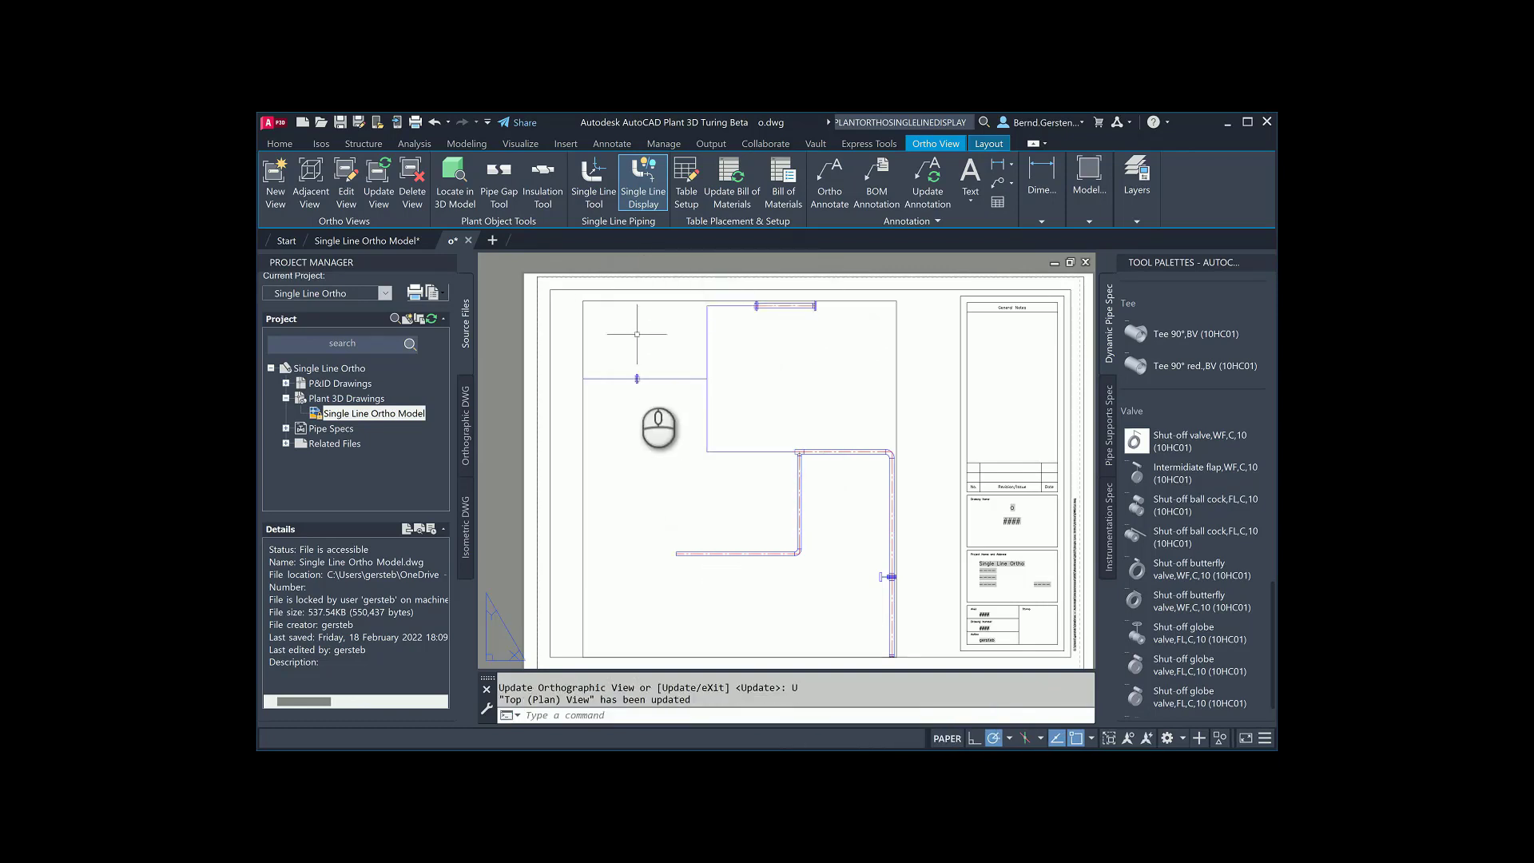
- Set the system variable PLANTORTHOSINGLELINEDISPLAY to 1
left_click(714, 715)
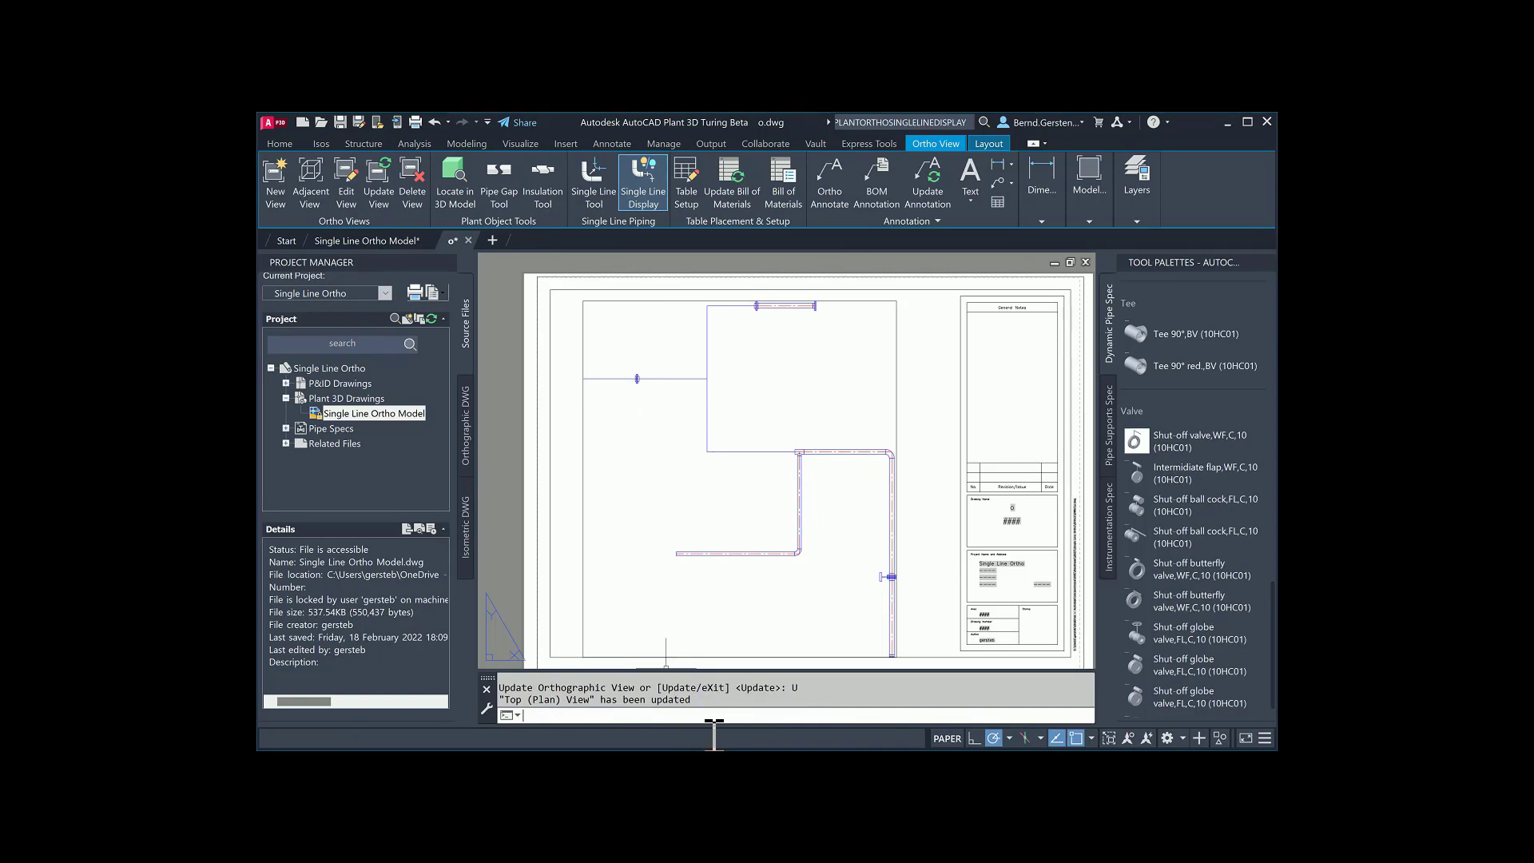
type("PLANTORTHOSINGLELINEDISPLAY")
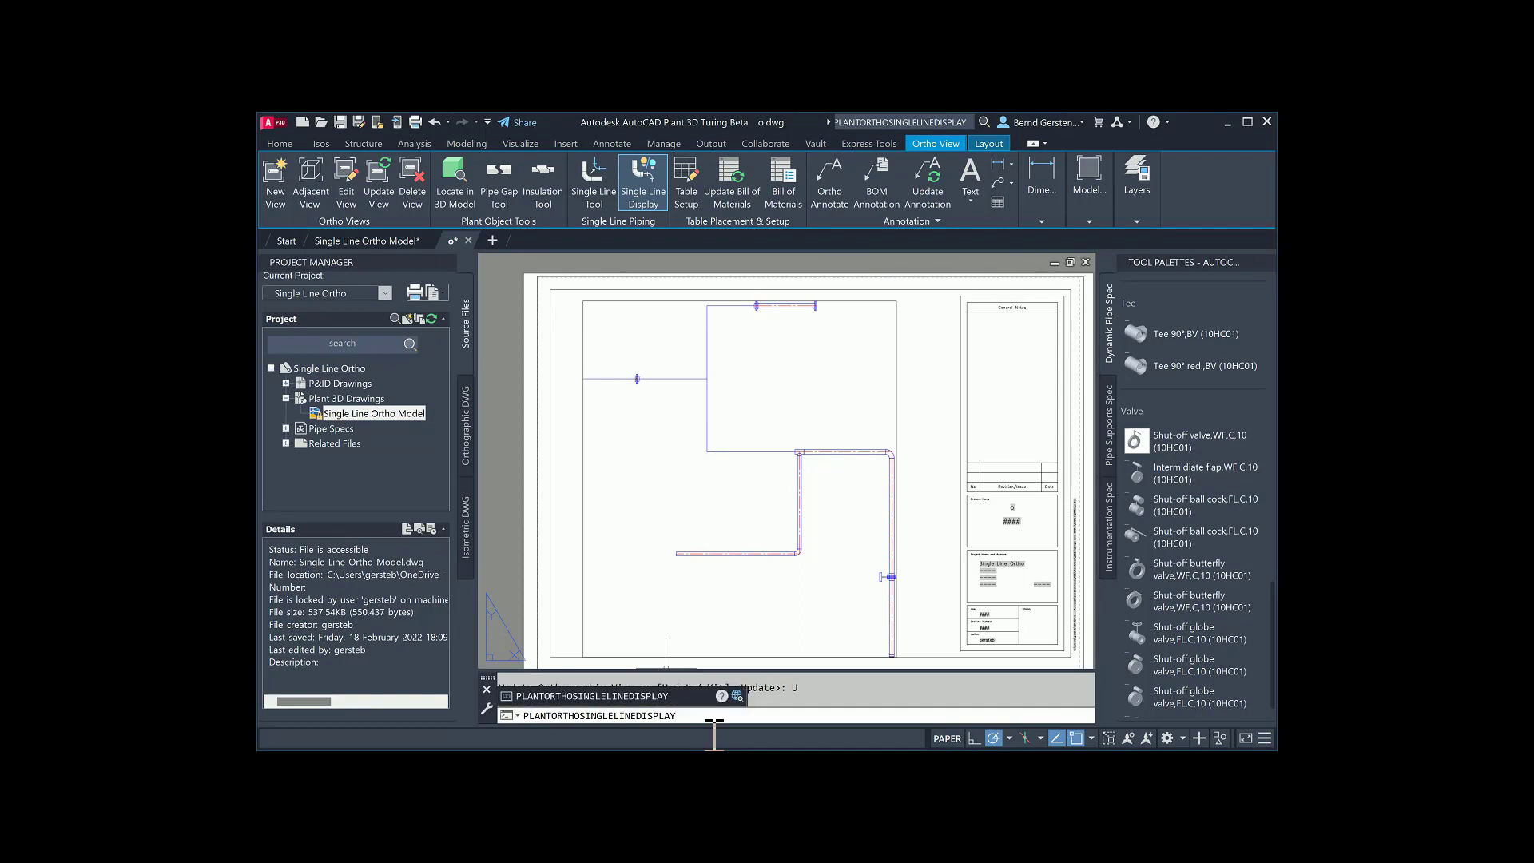
key("Return")
type("1")
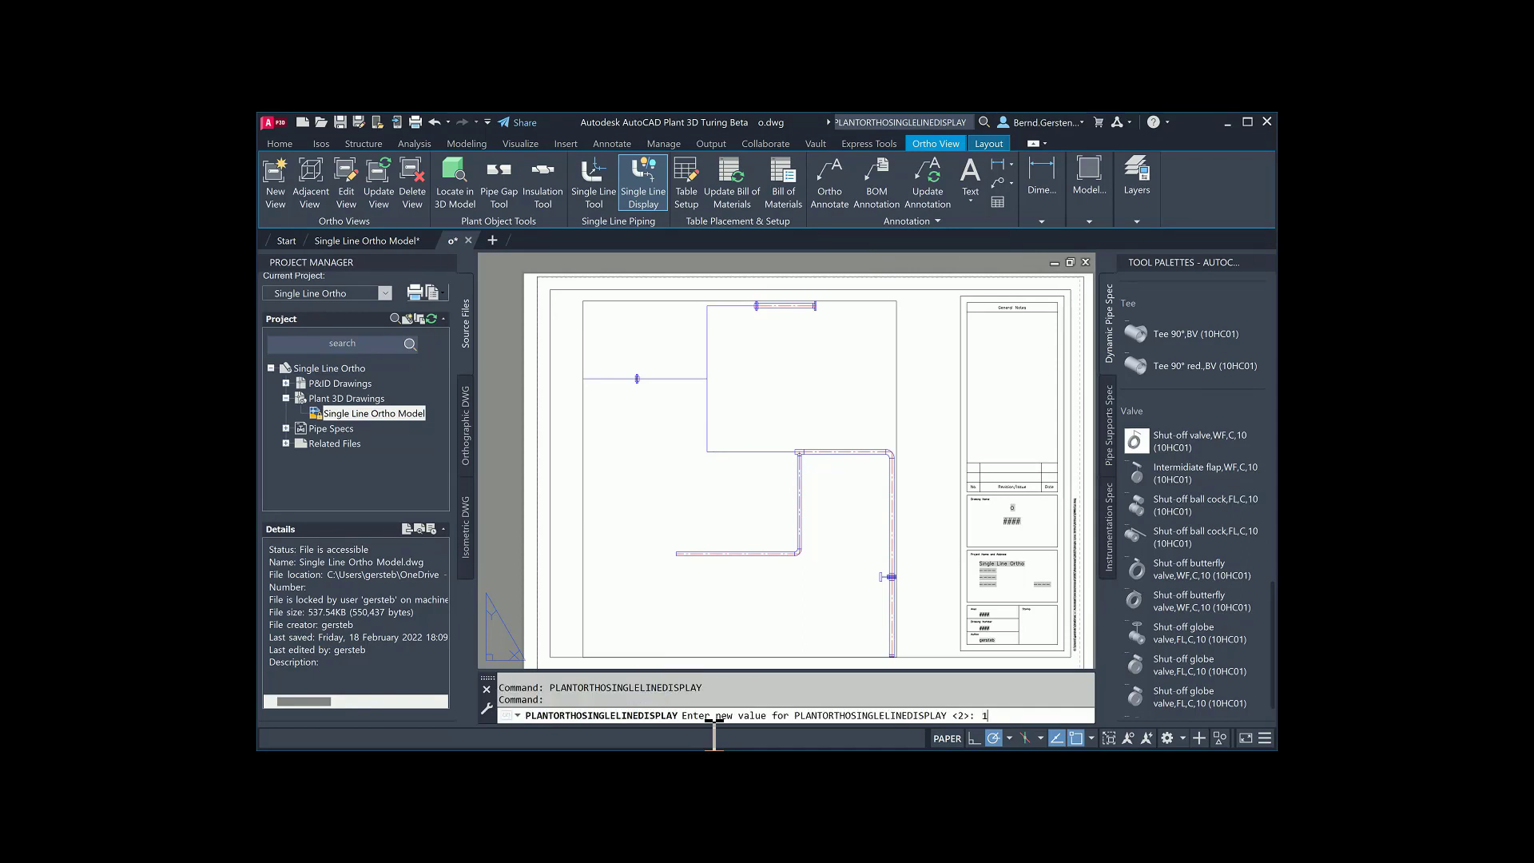
key("Return")
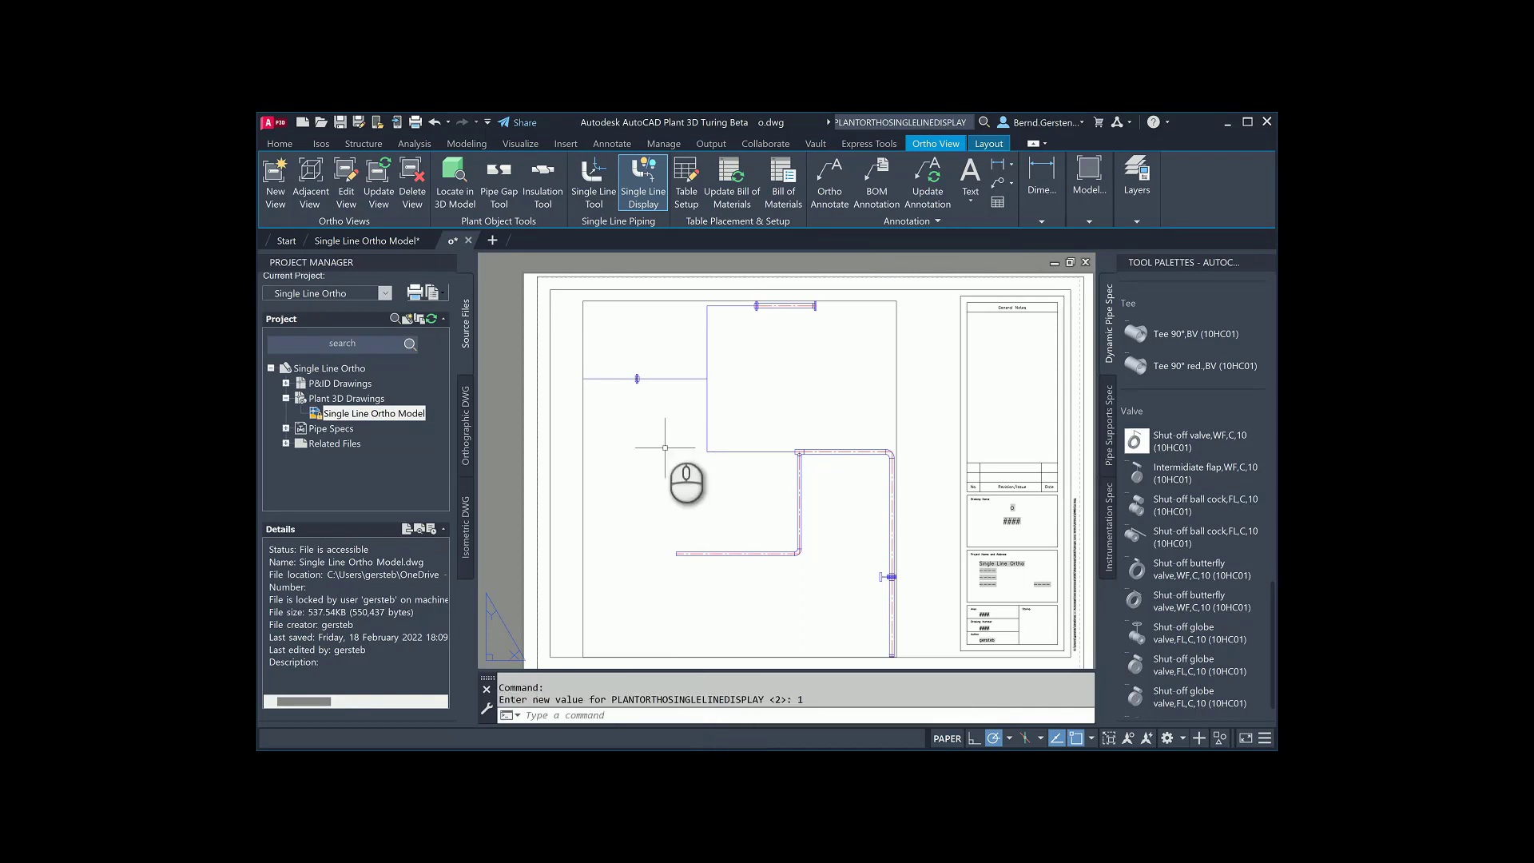
- Select the horizontal pipe between the tee and the upper-right elbow for single line display, and switch to the presentation's closing slide
left_click(602, 200)
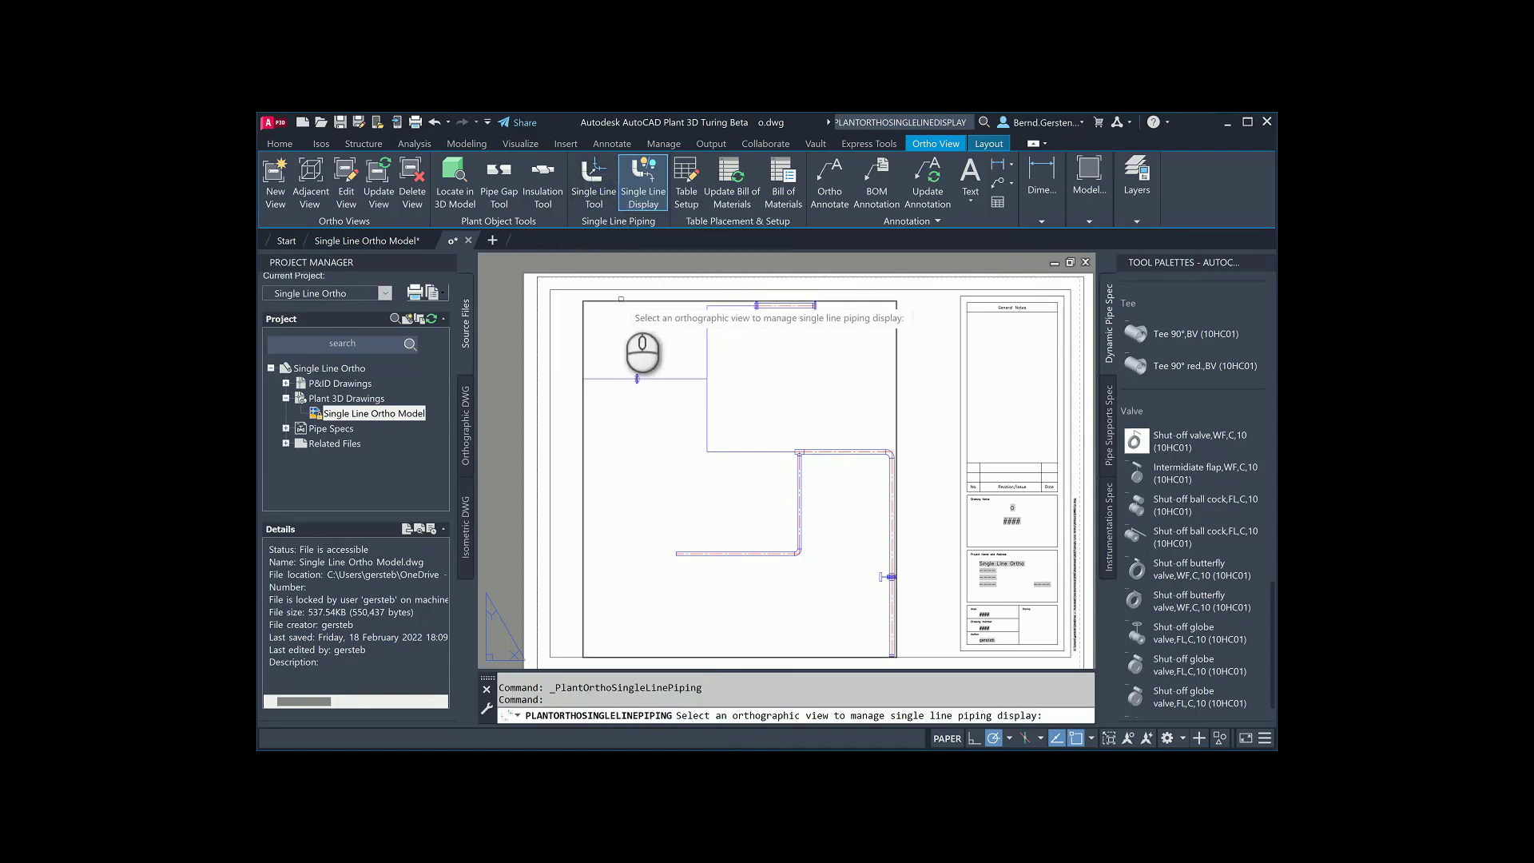
left_click(620, 302)
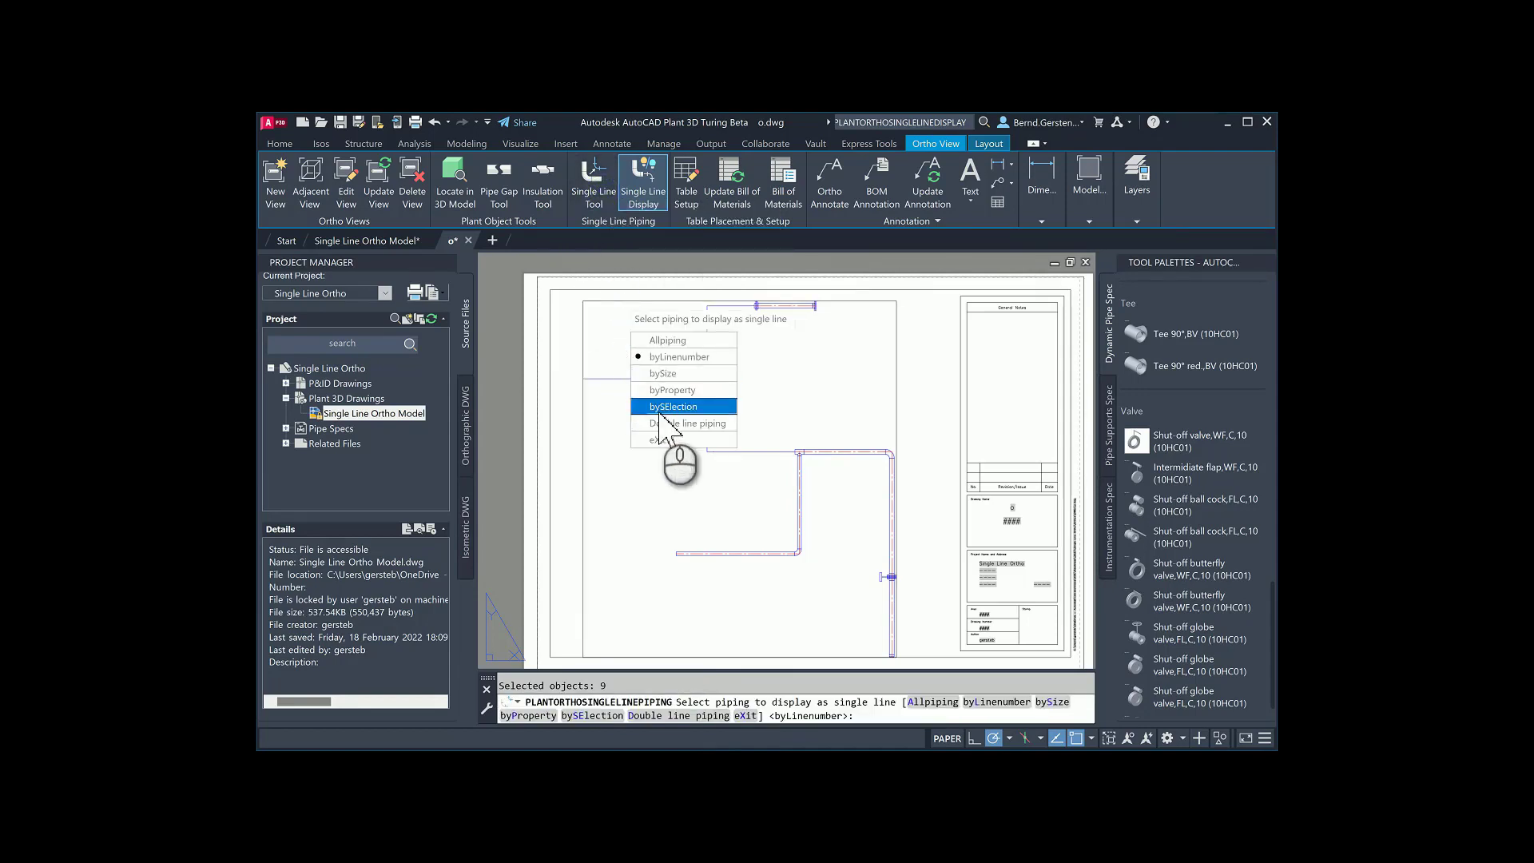
left_click(671, 403)
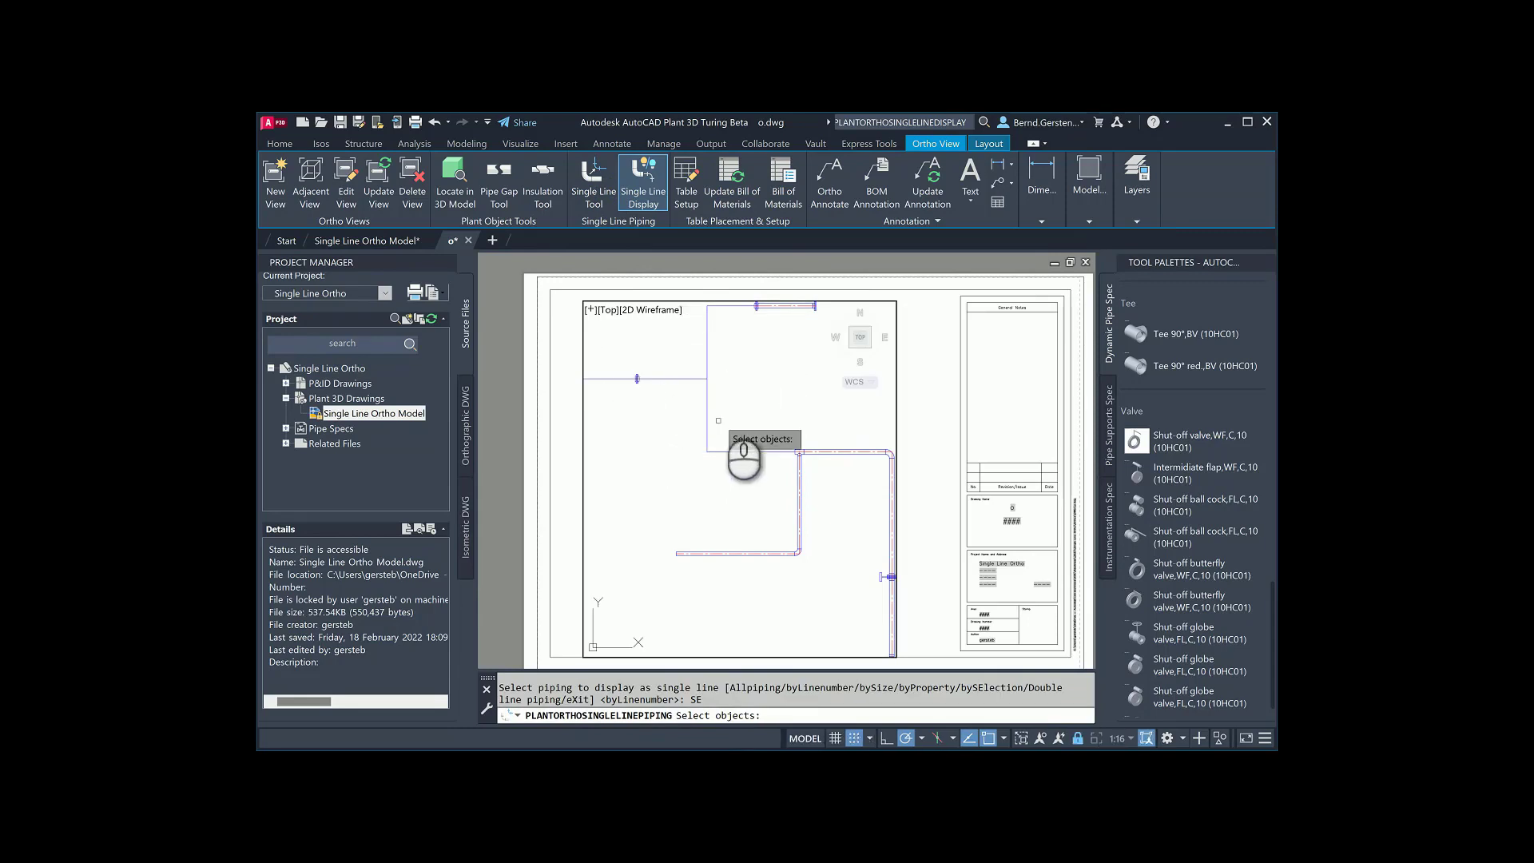
left_click(845, 445)
left_click(823, 466)
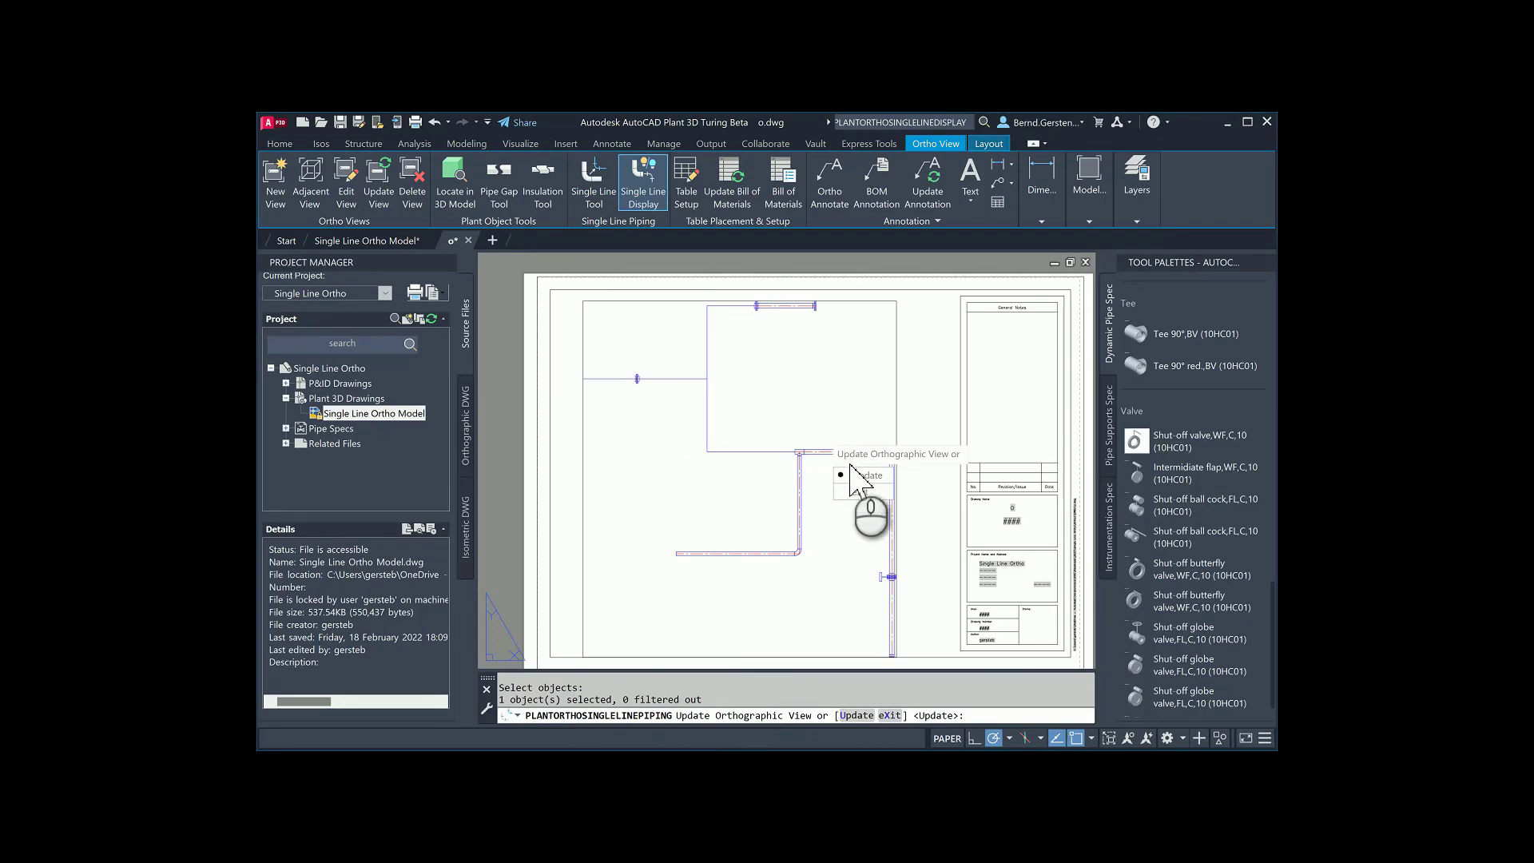
right_click(831, 463)
key("super+Tab")
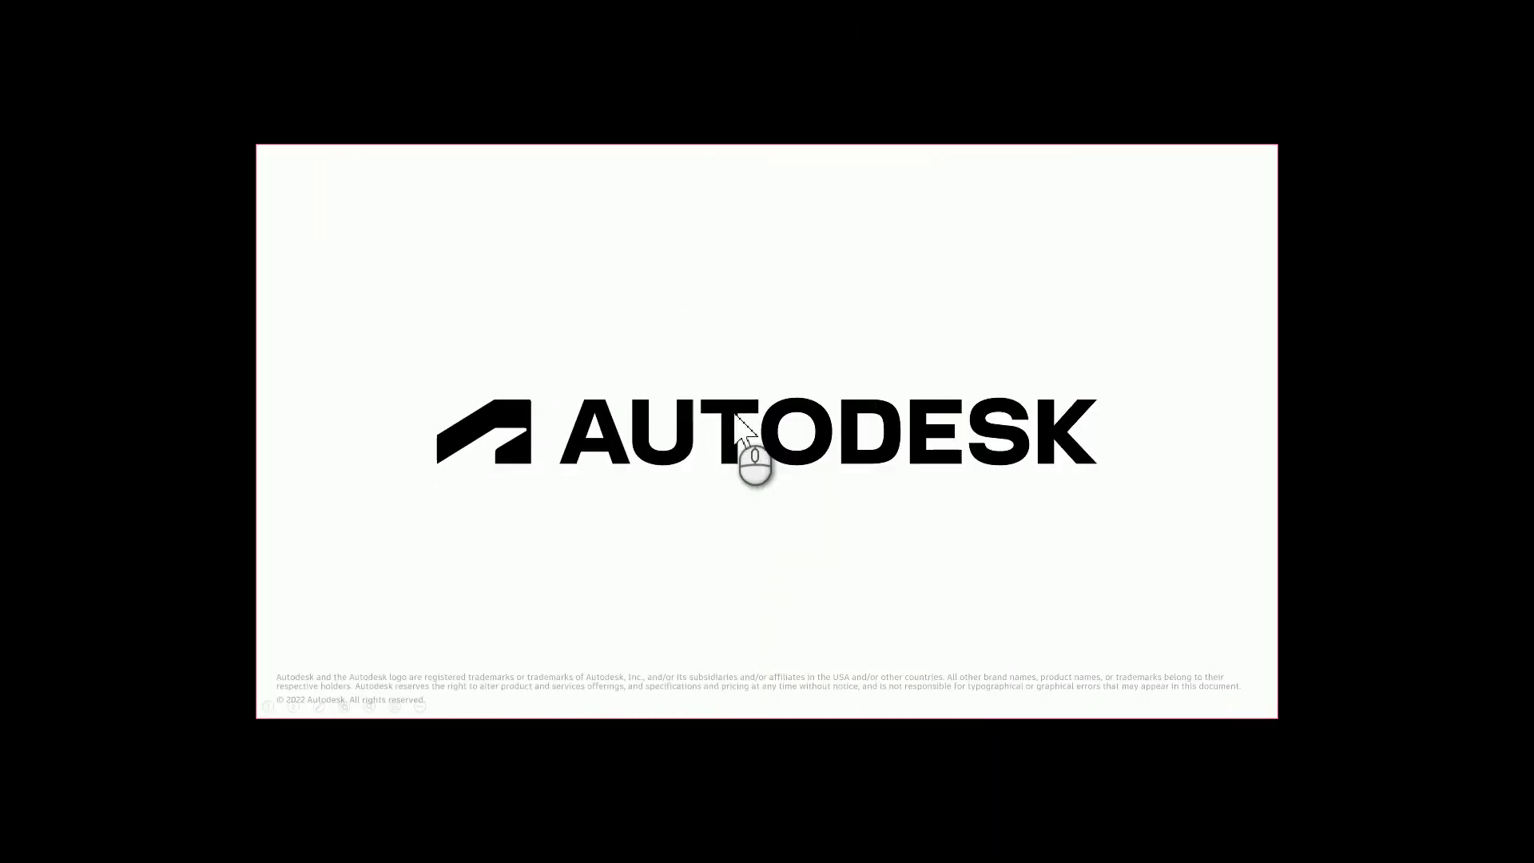